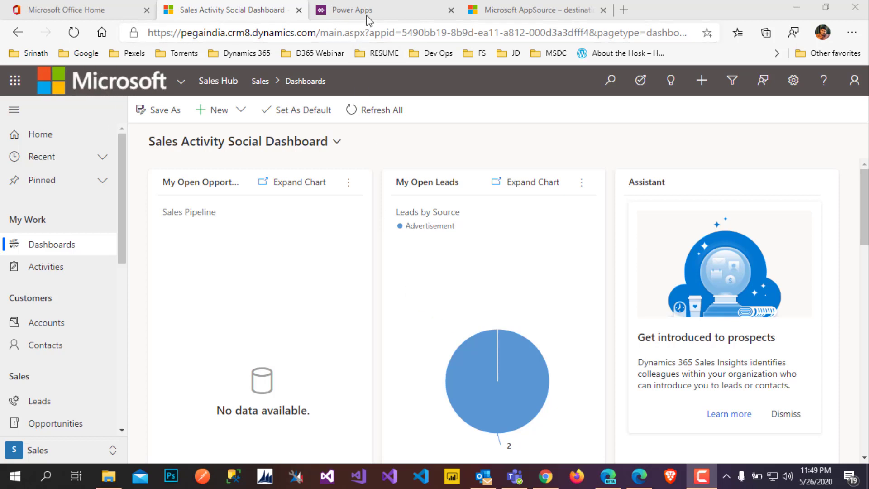
Leave the Sales Hub dashboard and go through the Power Apps tab to Microsoft AppSource
left_click(353, 10)
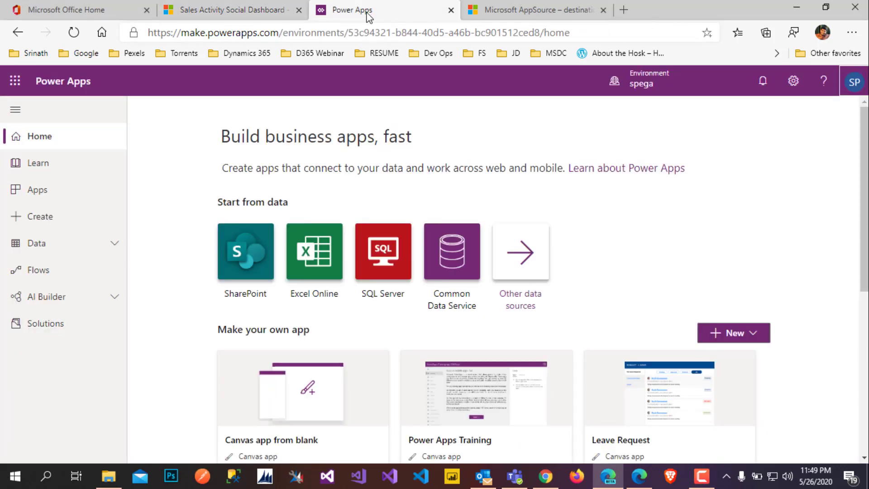
left_click(507, 9)
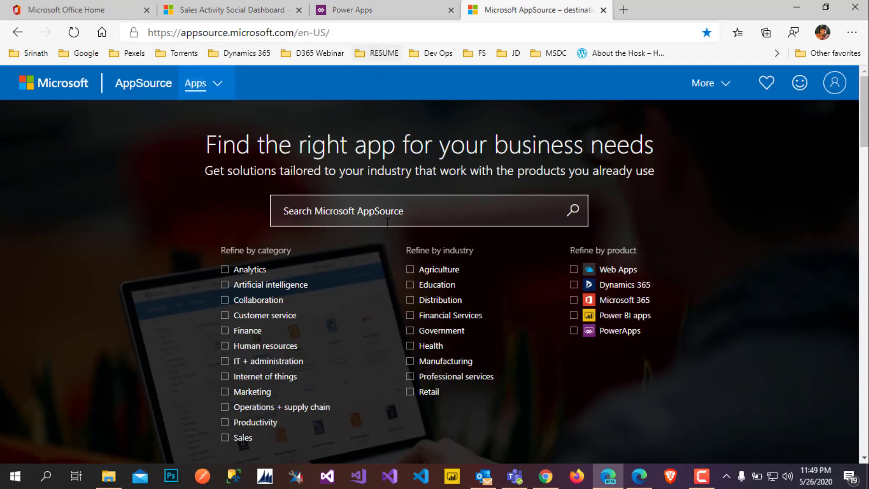
Search AppSource for 'PowerApps' filtered to Microsoft 365 and open the PowerApps Office Add-in result
left_click(415, 209)
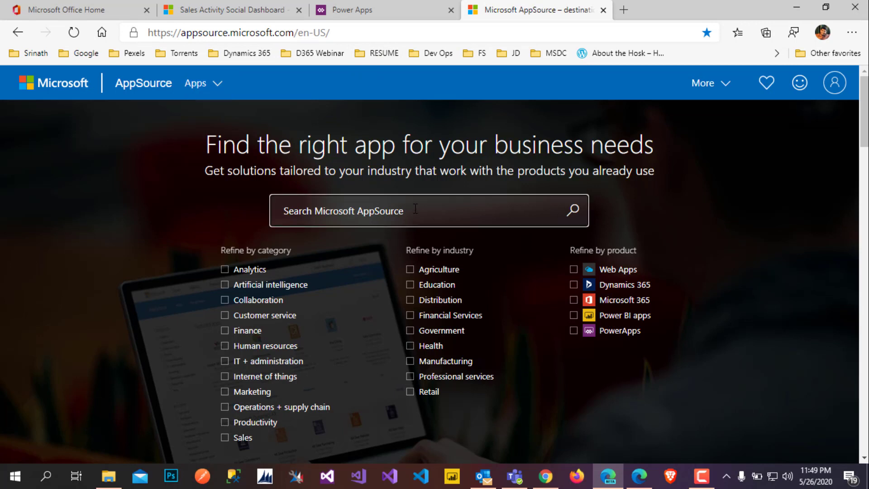
type("P")
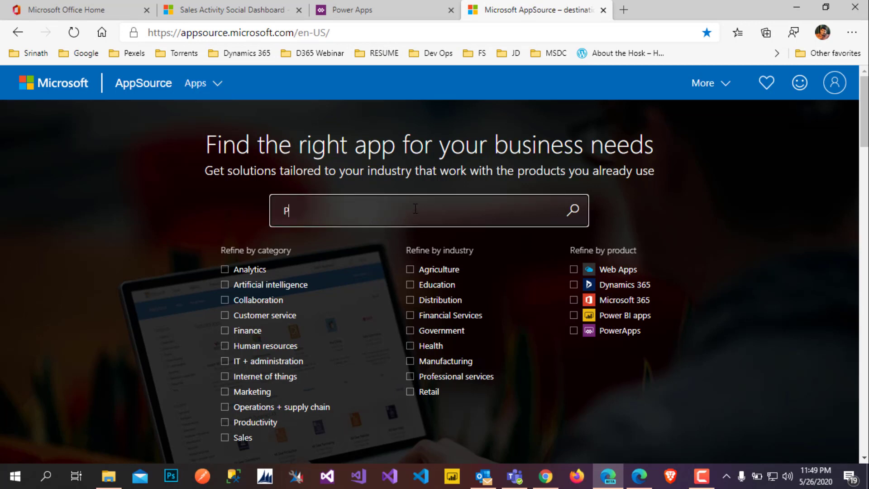
type("ower")
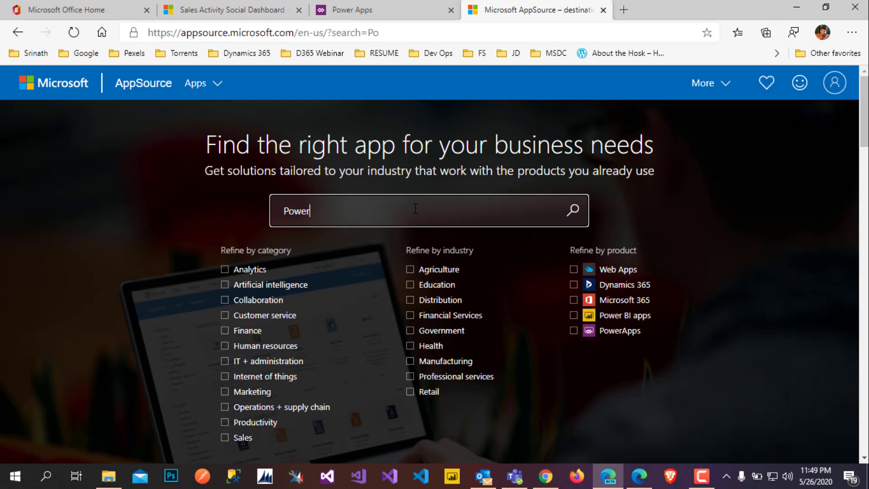
type("Apps")
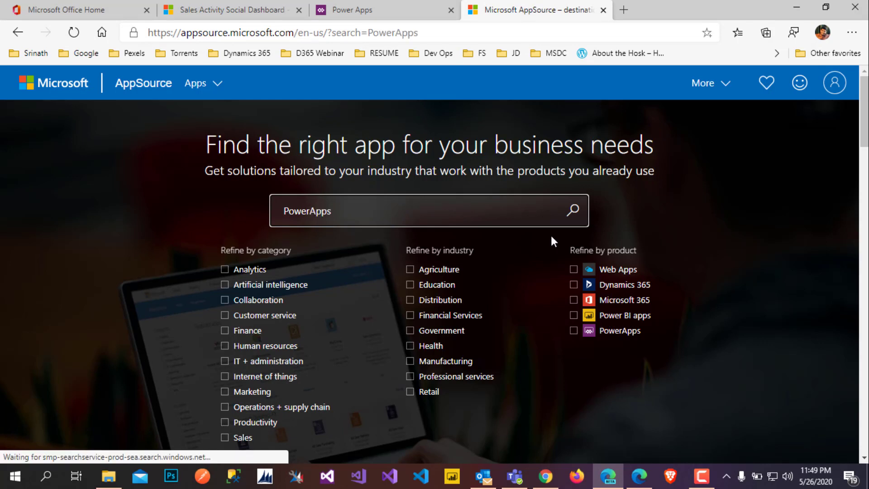
left_click(572, 301)
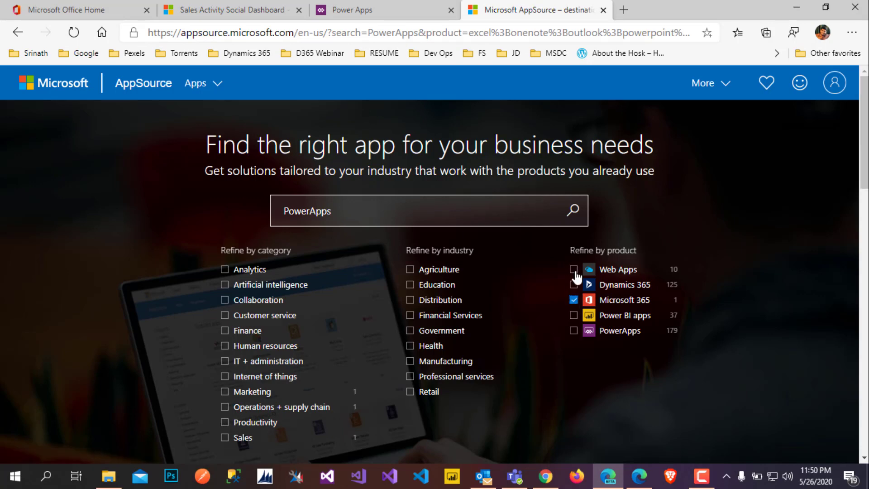
left_click(572, 210)
scroll(563, 287, "down", 10)
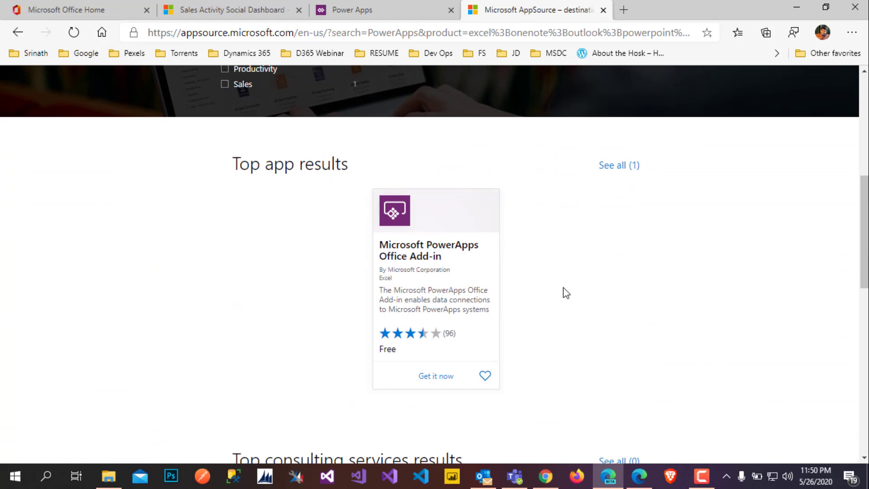
left_click(434, 257)
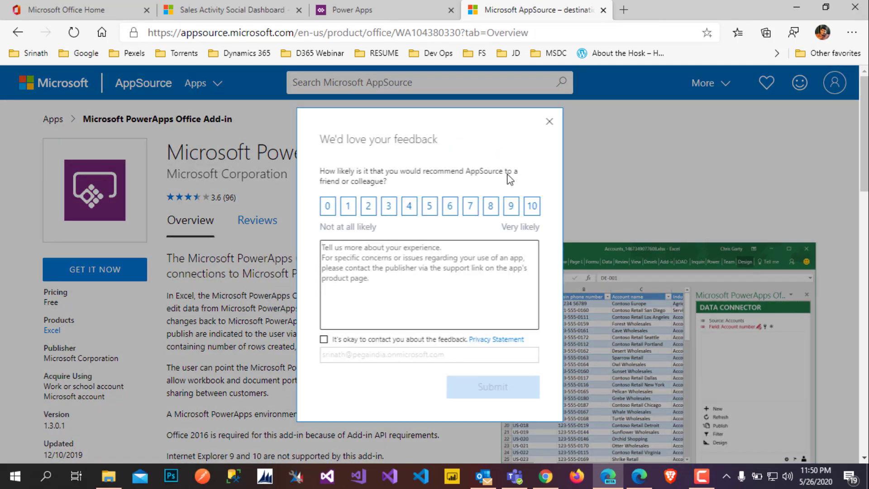
Dismiss the survey, choose GET IT NOW for the PowerApps Office Add-in, and accept the terms
left_click(550, 122)
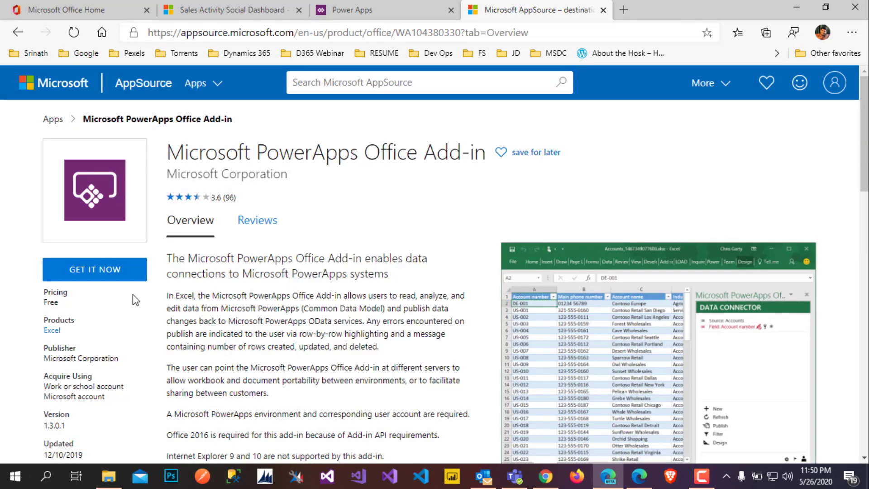
left_click(117, 273)
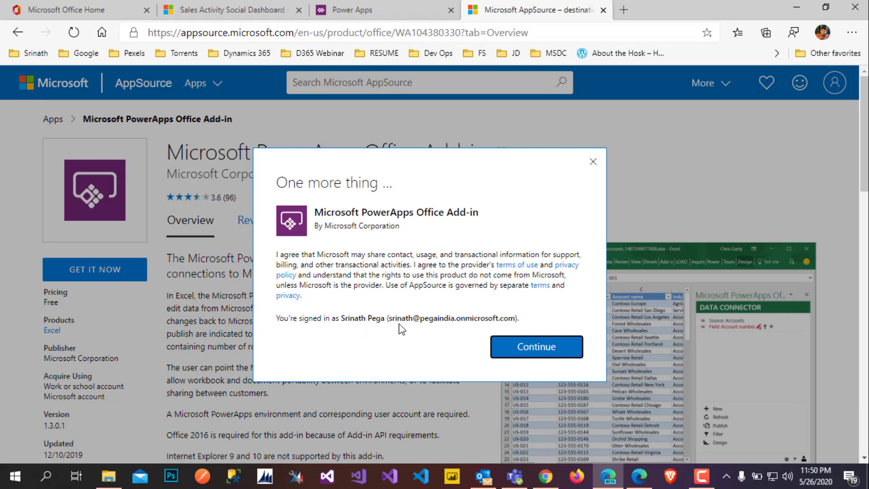
left_click_drag(395, 320, 485, 325)
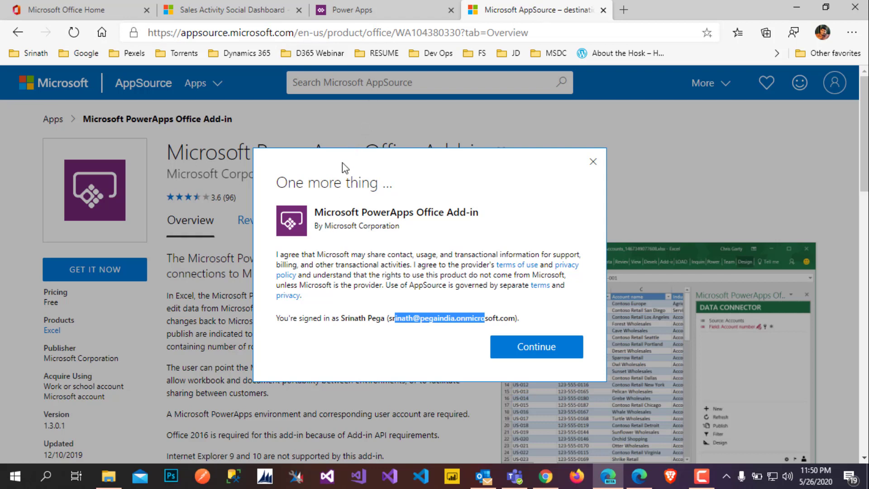
left_click(360, 328)
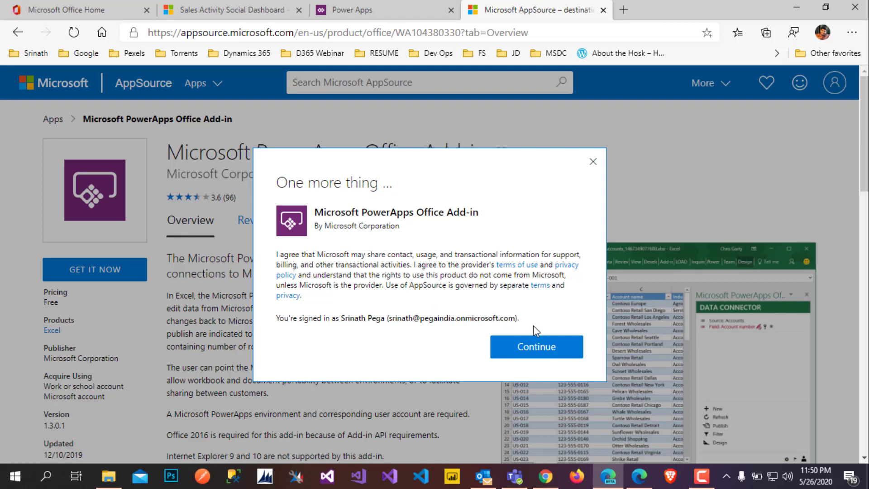
left_click(531, 355)
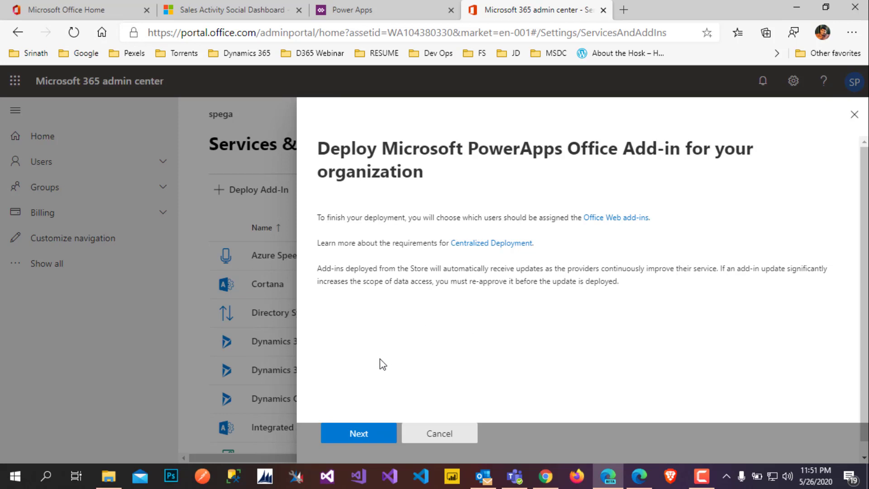
Advance the Deploy Microsoft PowerApps Office Add-in panel to Configure add-in
left_click(365, 435)
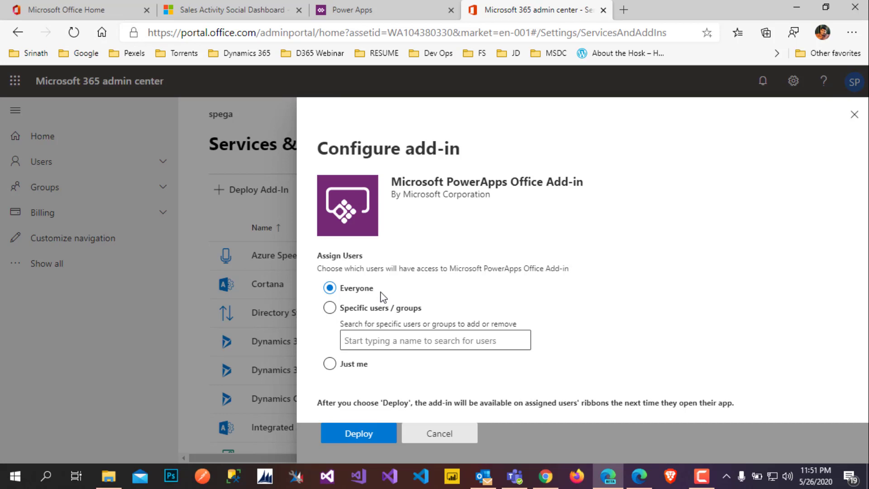
Set the add-in's user assignment to Everyone and deploy it
left_click(329, 308)
left_click(392, 340)
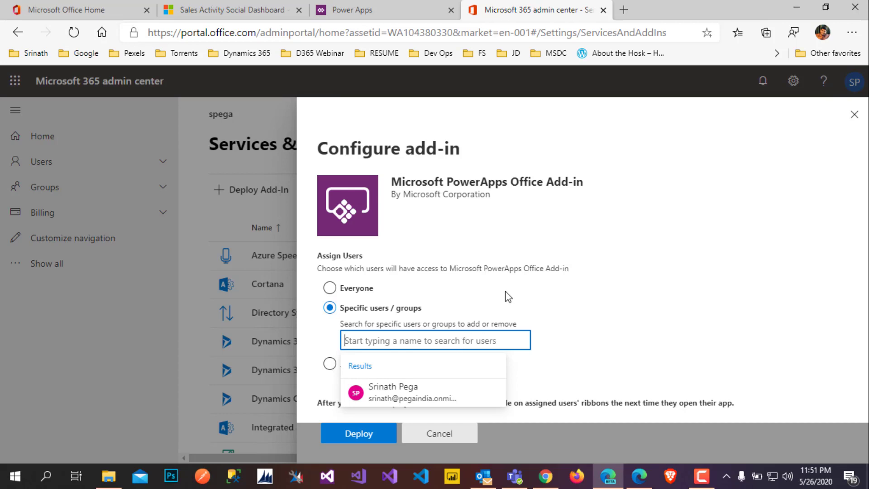
left_click(356, 287)
left_click(330, 365)
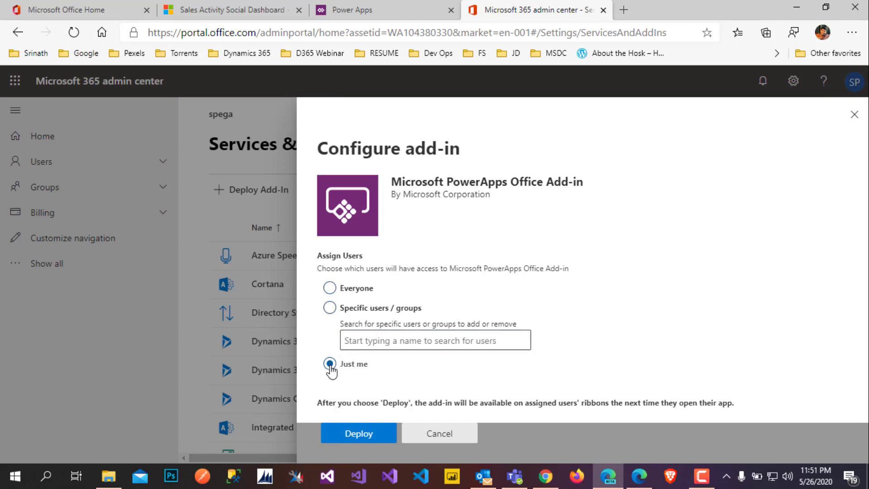
left_click(330, 289)
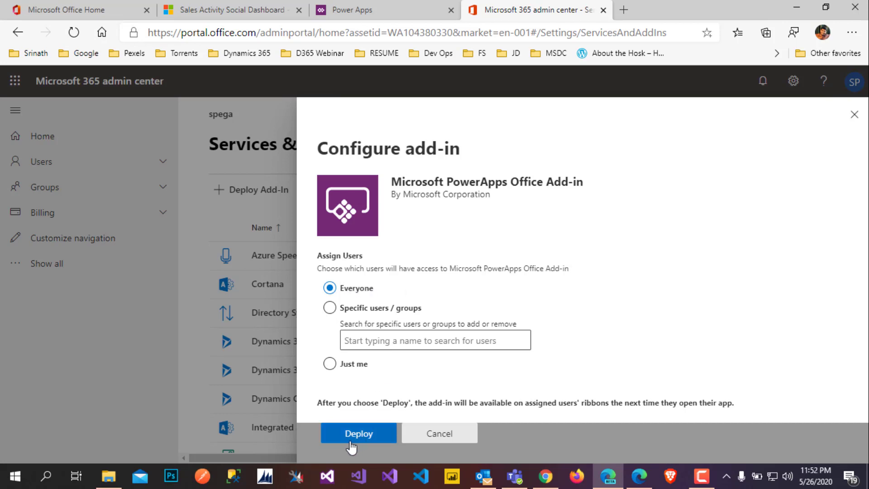
left_click(368, 438)
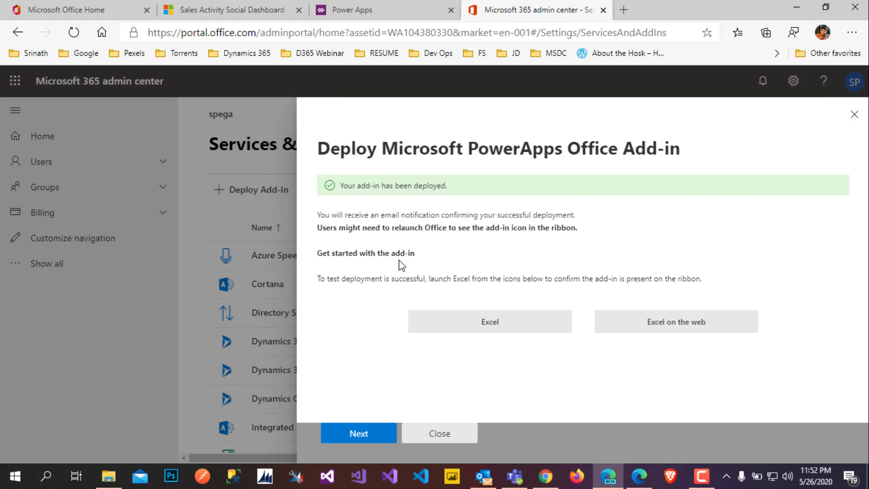
Launch desktop Excel from the deployment confirmation and allow the browser to open it
left_click(502, 330)
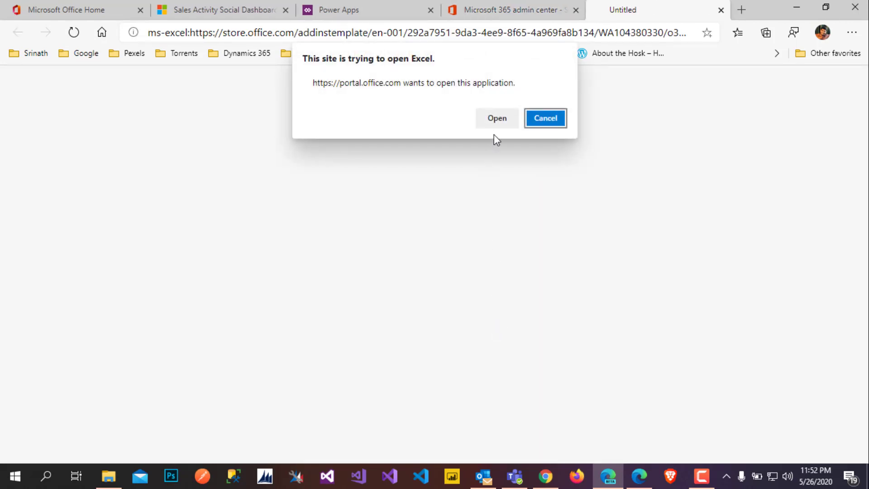
left_click(493, 122)
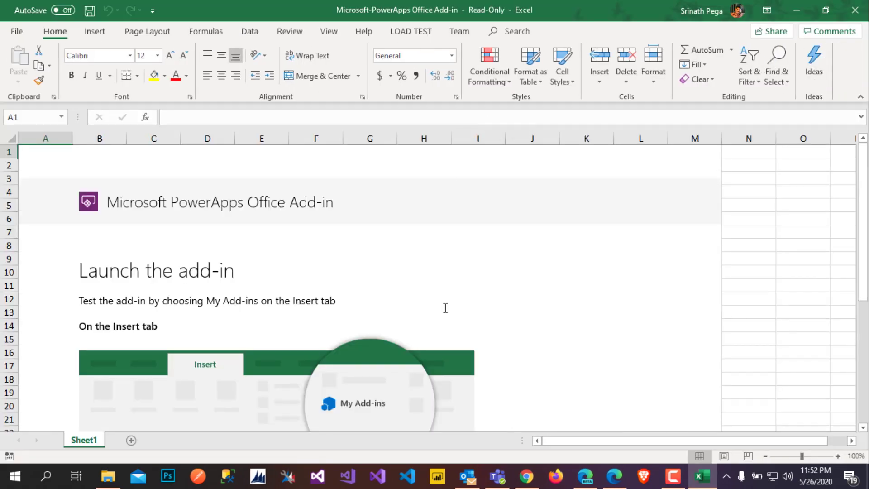
Load the Microsoft PowerApps Office Add-in from Insert > My Add-ins
scroll(446, 307, "down", 4)
scroll(445, 308, "down", 4)
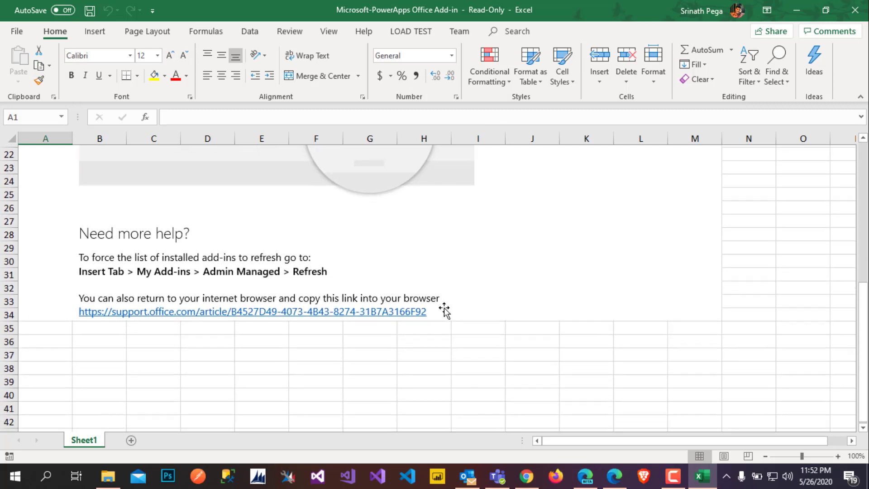
scroll(444, 311, "up", 4)
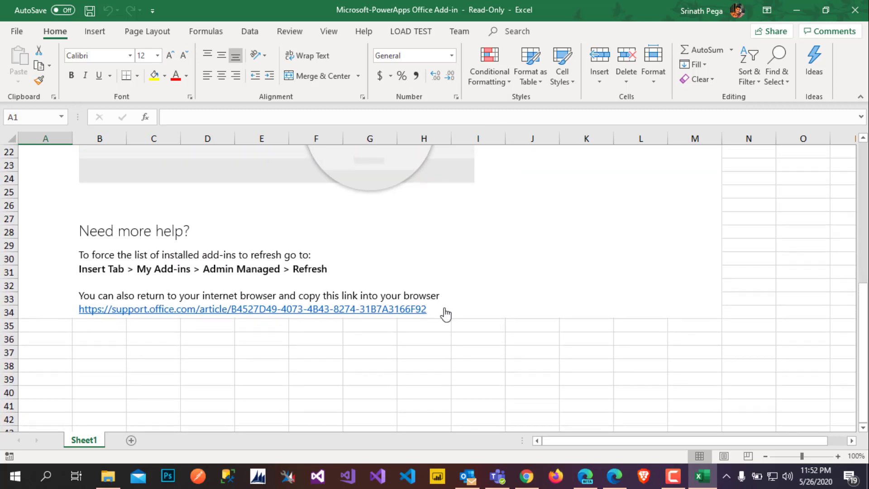
scroll(443, 314, "up", 1)
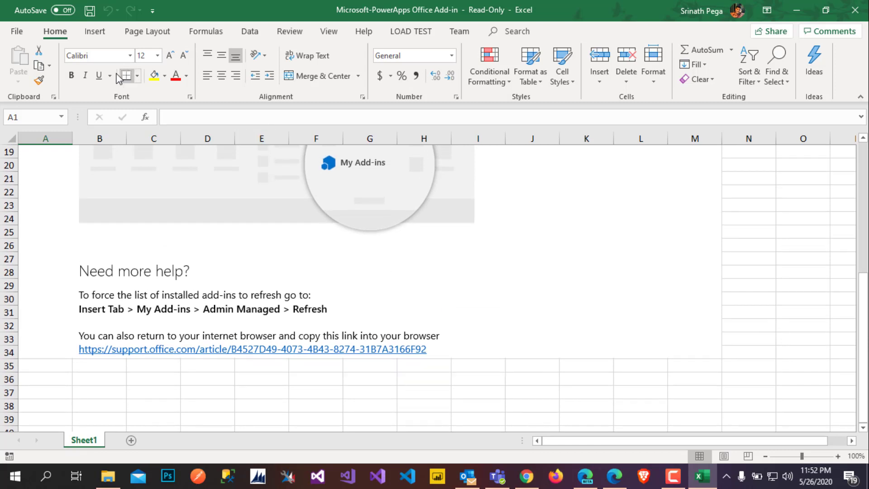
left_click(95, 32)
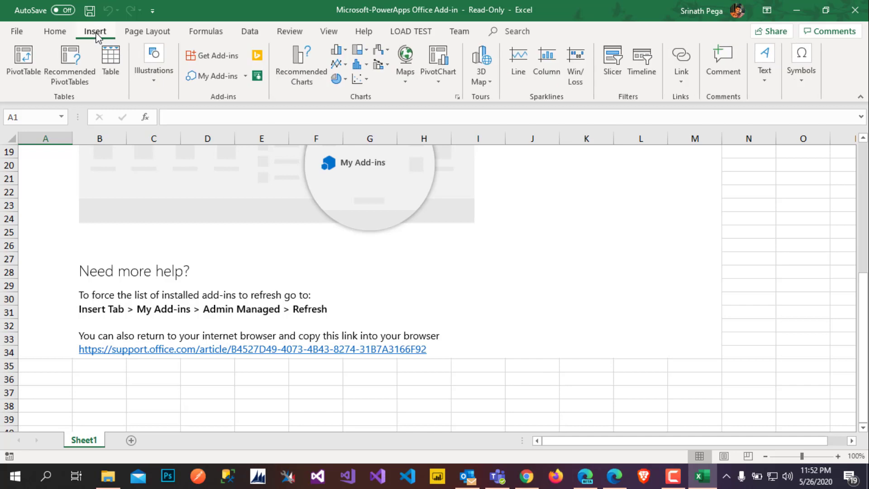
left_click(244, 77)
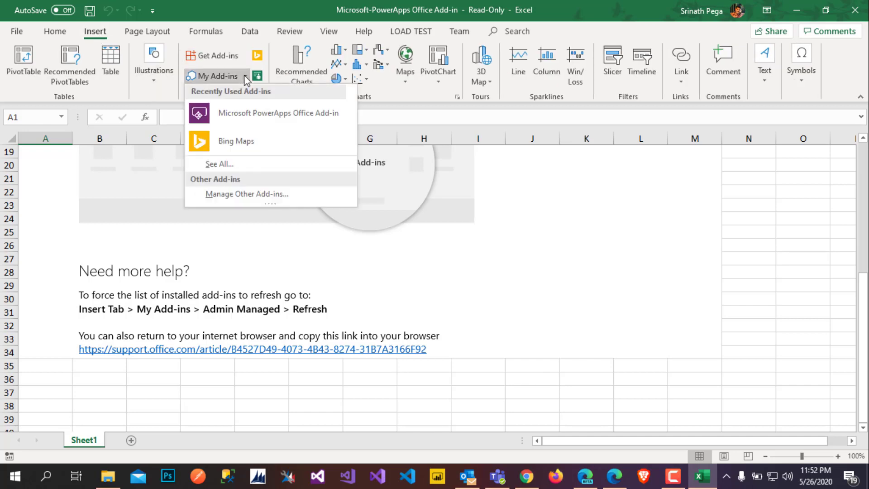
left_click(266, 112)
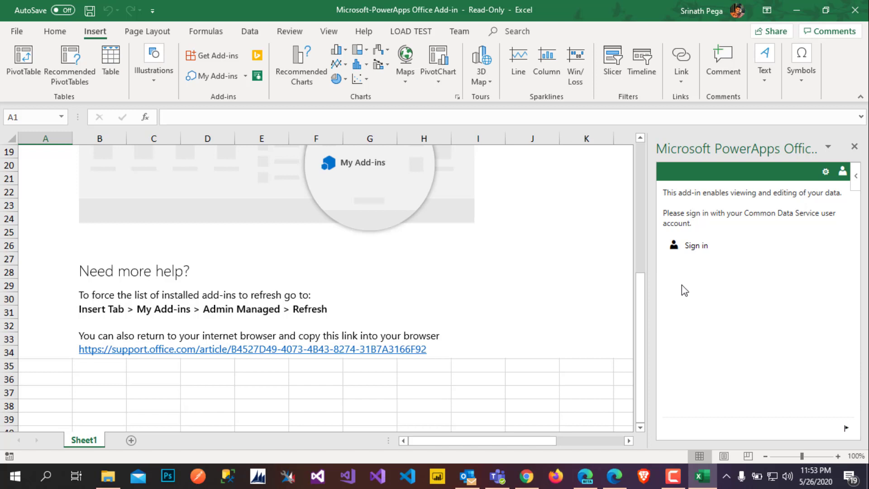
Sign the add-in in with the work e-mail, password and texted code, then minimize Excel
left_click(690, 251)
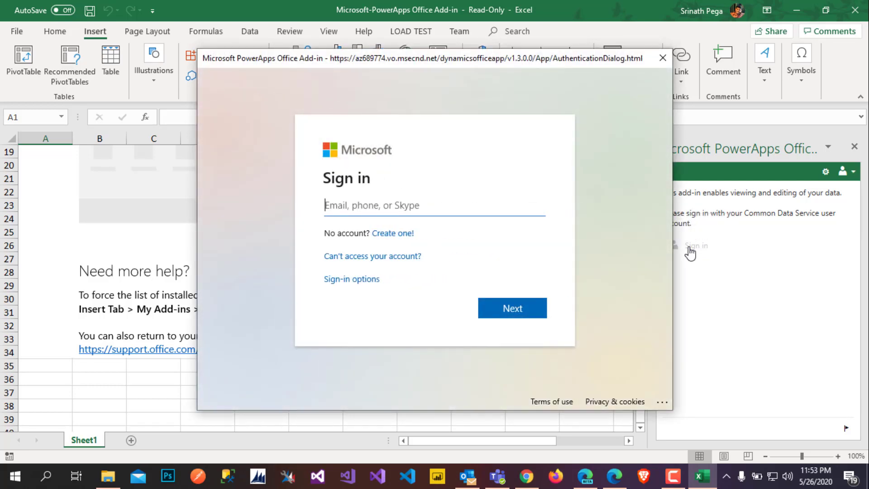
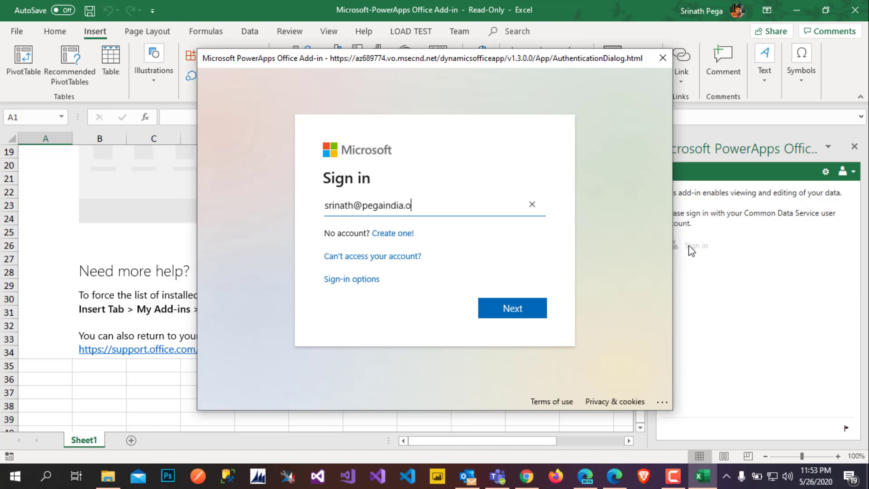
left_click(515, 310)
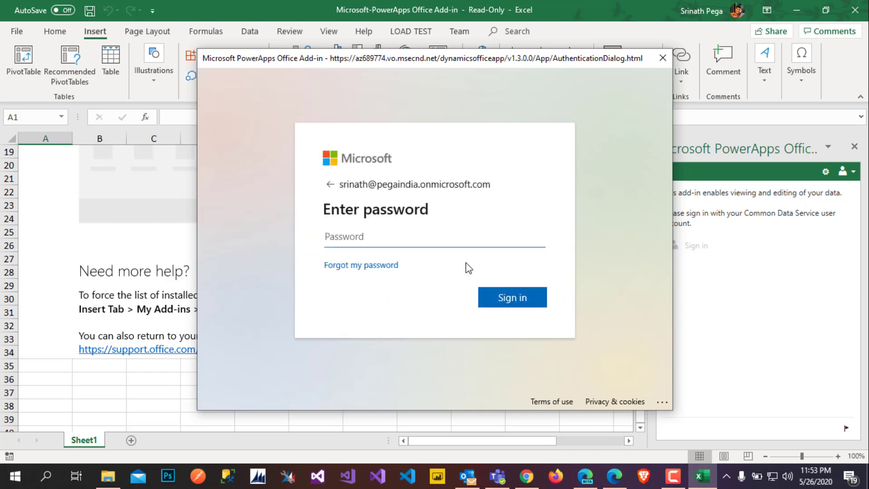
type("••••••••••")
left_click(509, 302)
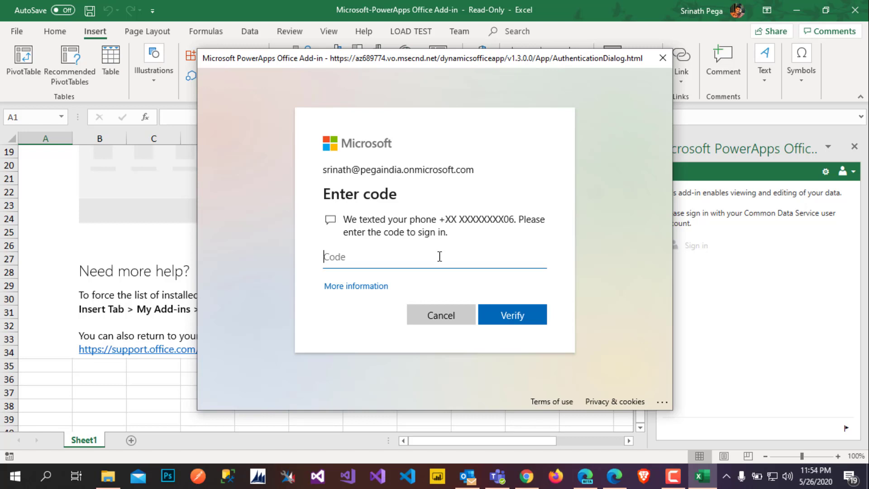
left_click(506, 317)
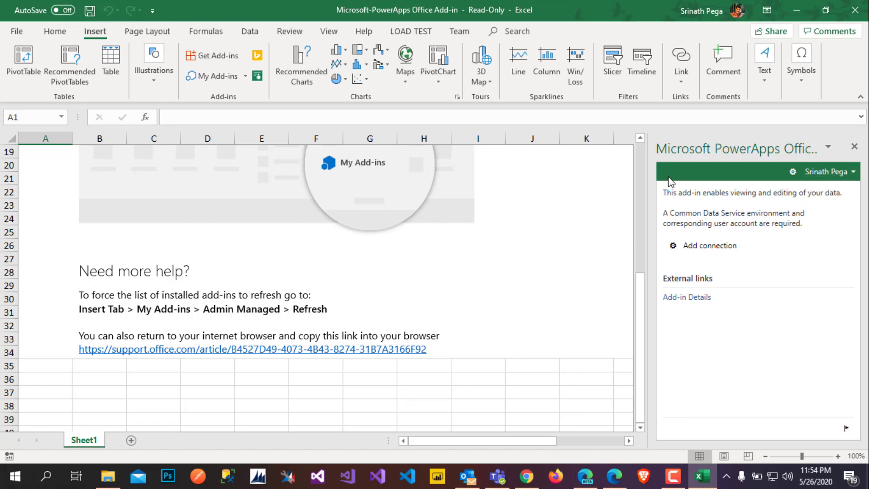
left_click(796, 10)
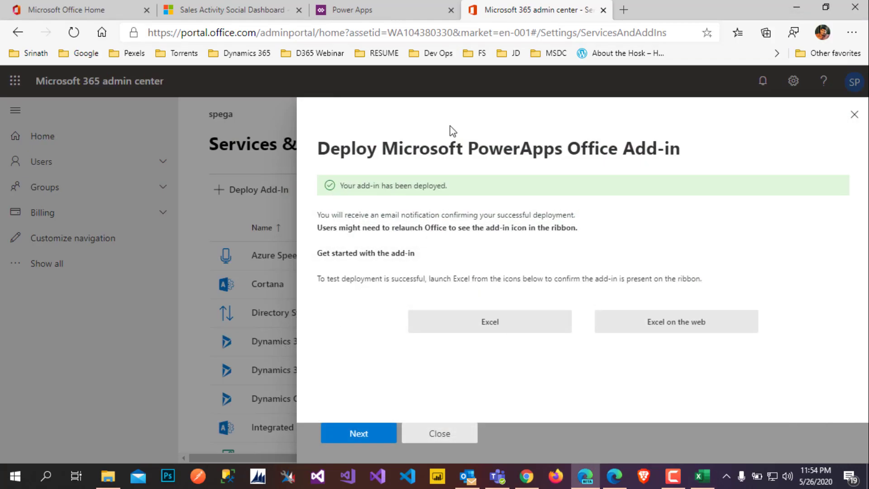
Export the Account entity from Data > Entities via Edit data in Excel and open the download
left_click(393, 17)
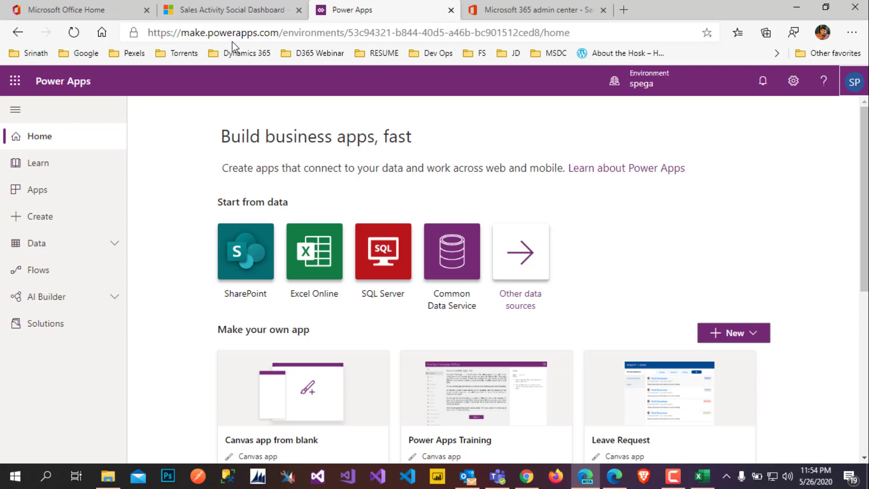
left_click(111, 246)
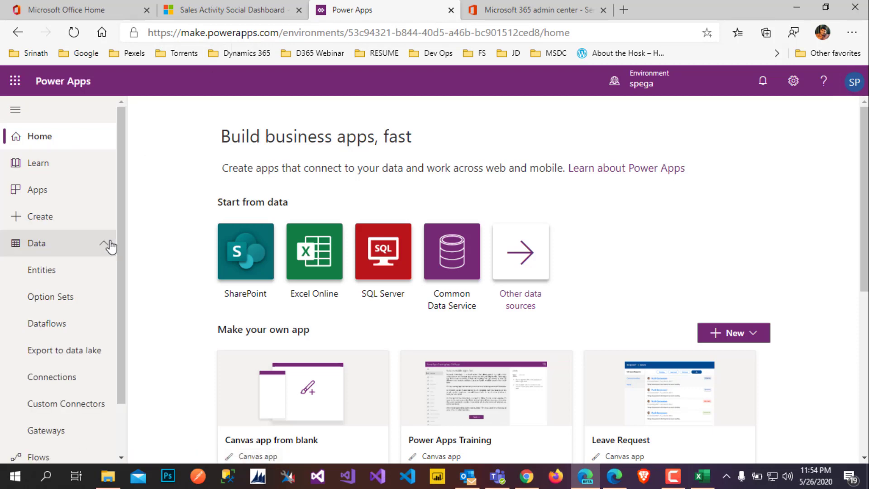
left_click(58, 271)
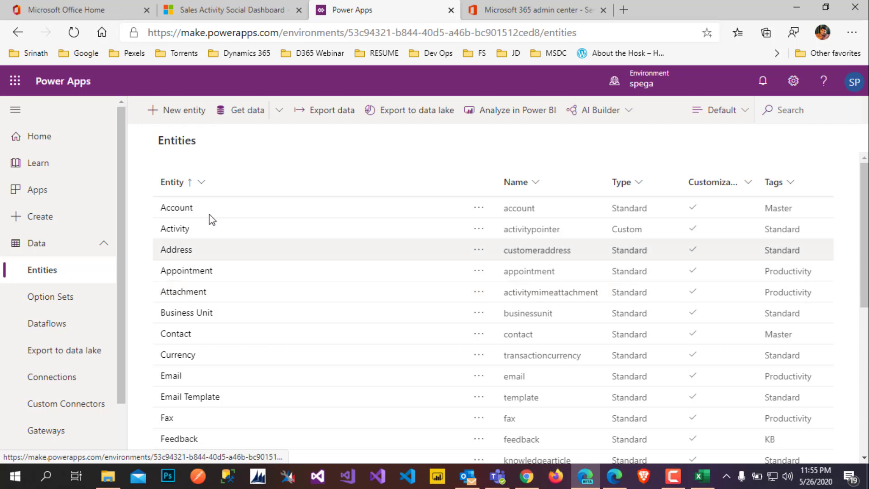
left_click(194, 211)
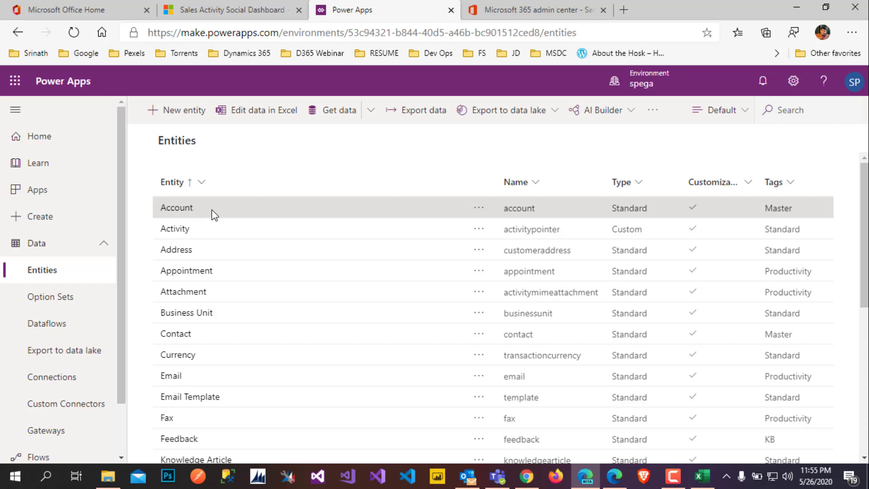
left_click(257, 116)
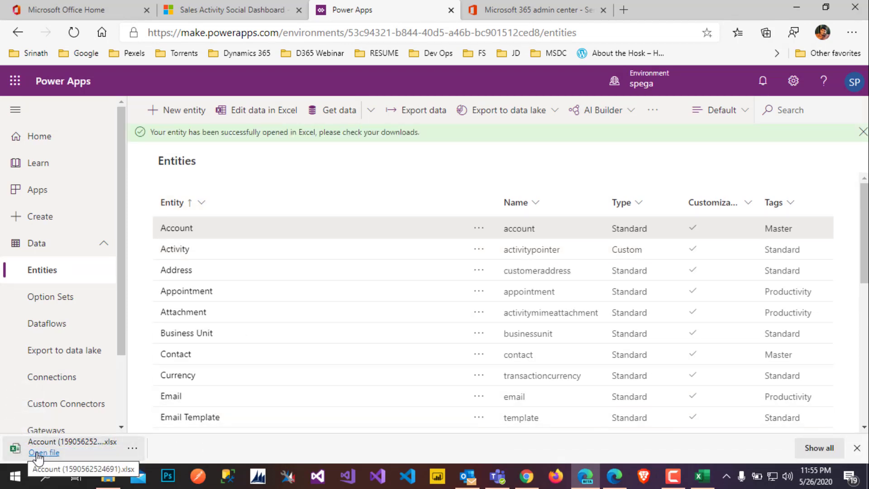
left_click(84, 451)
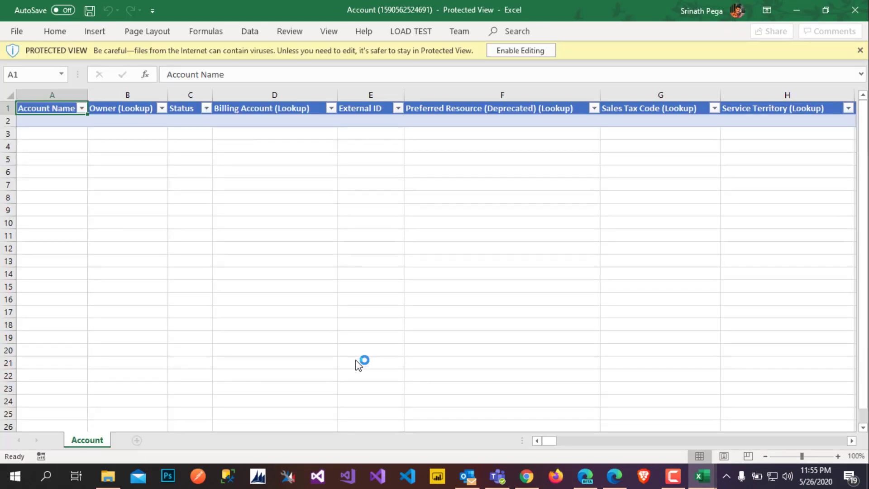
Enable editing on the Account workbook and sign the add-in in with password and code, staying signed in
left_click(532, 50)
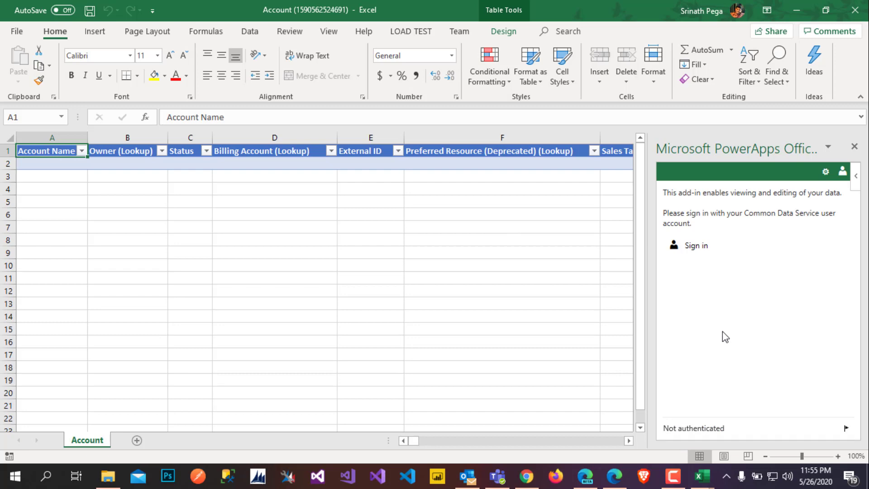
left_click(693, 247)
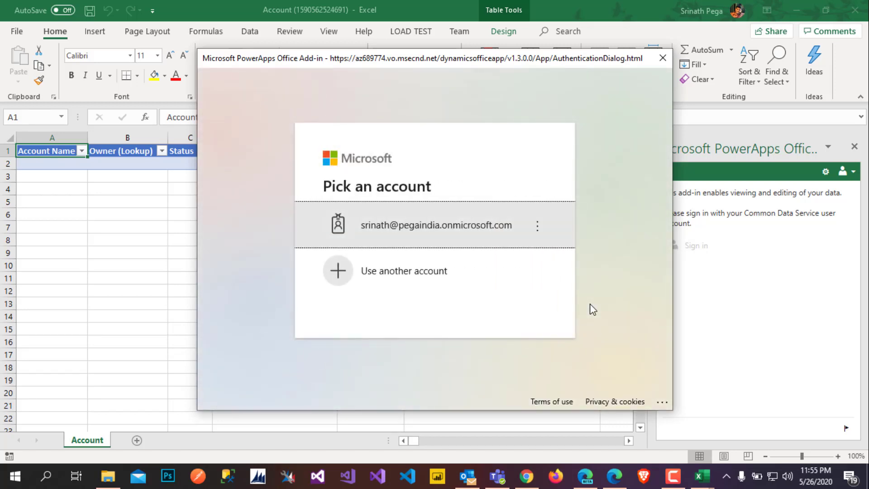
left_click(457, 239)
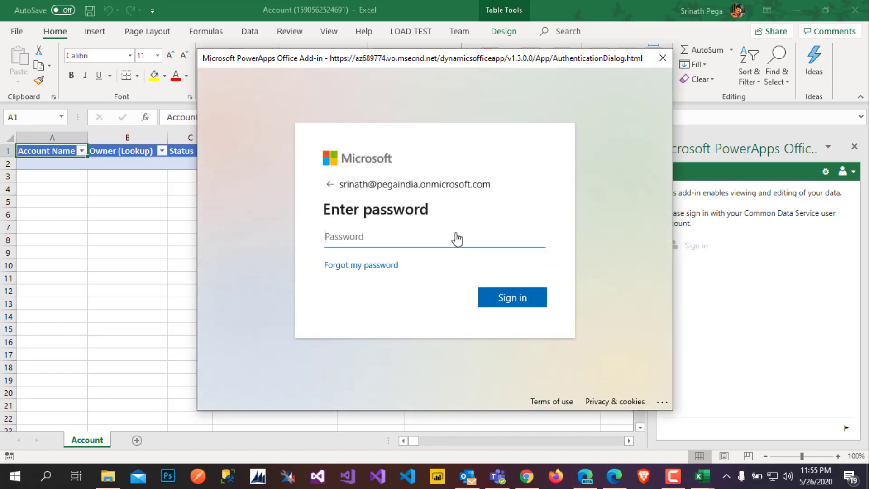
type("••••••••")
left_click(510, 301)
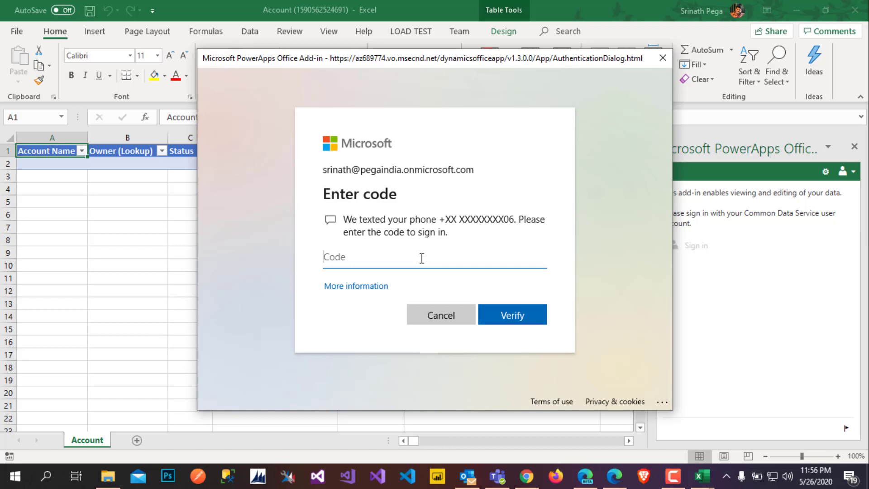
left_click(515, 315)
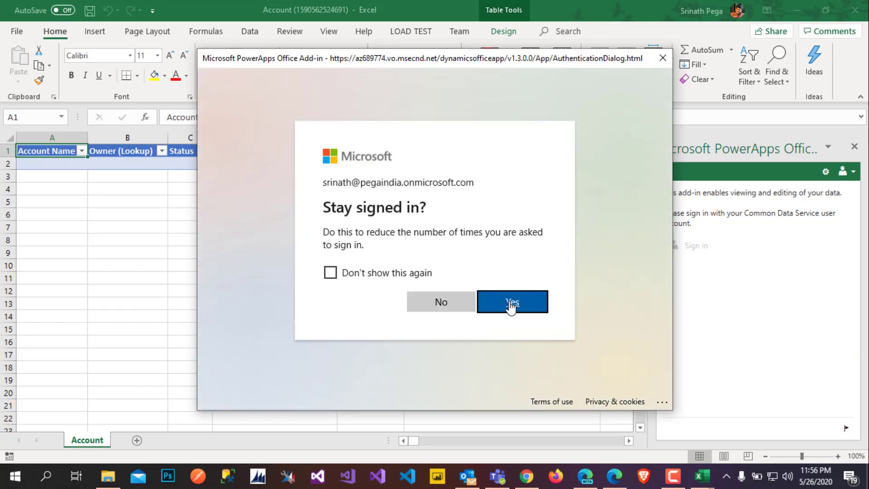
left_click(510, 307)
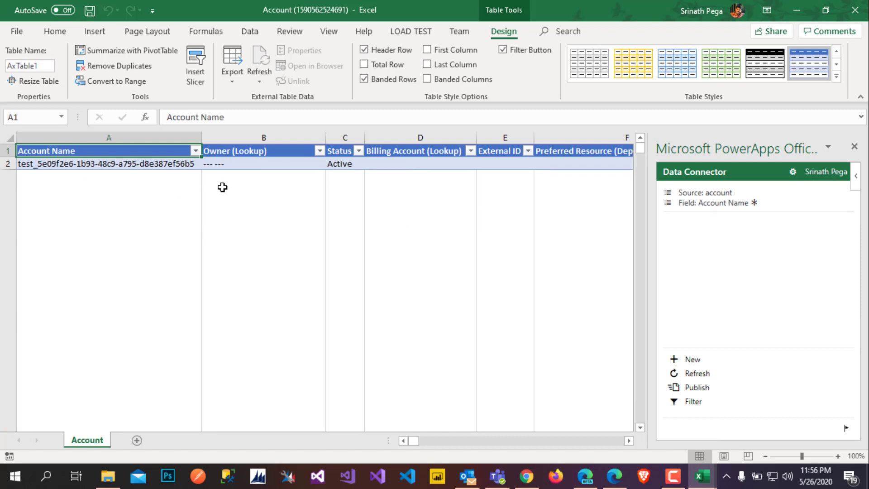
Scroll the loaded Account table down to its last record, Coho Winery in row 98
scroll(222, 187, "down", 8)
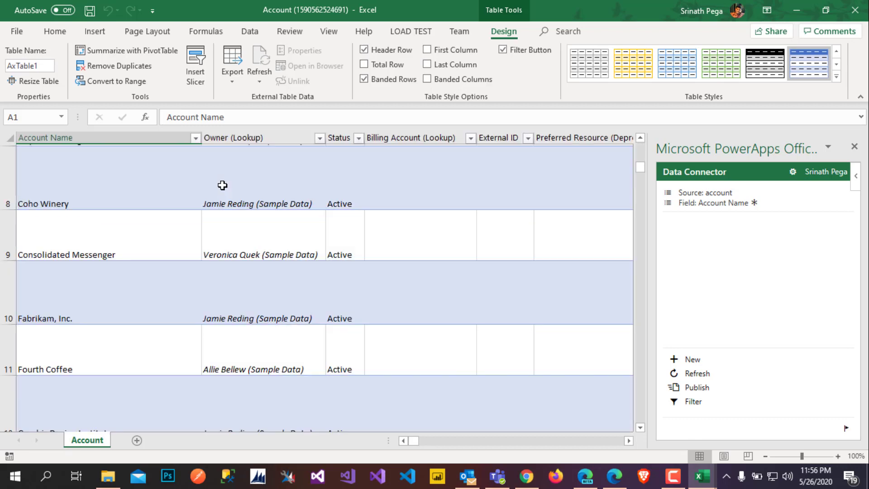
scroll(222, 185, "down", 6)
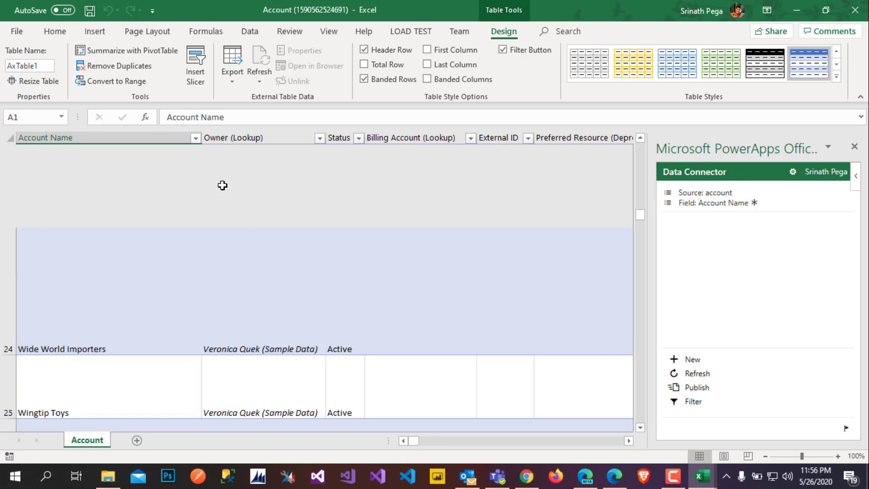
scroll(203, 280, "down", 7)
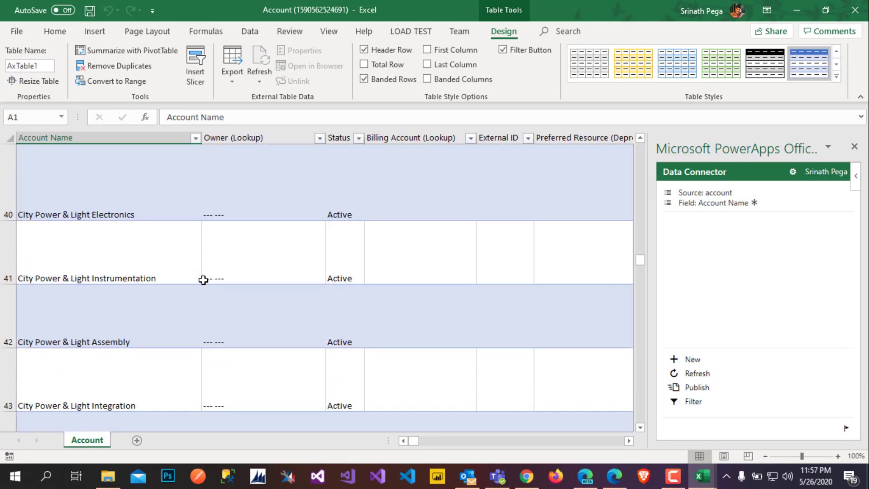
scroll(204, 280, "down", 11)
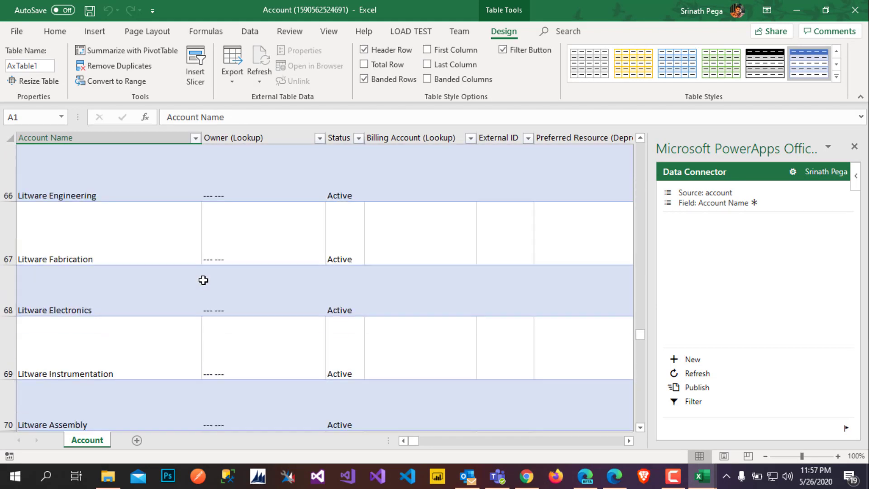
scroll(203, 280, "down", 5)
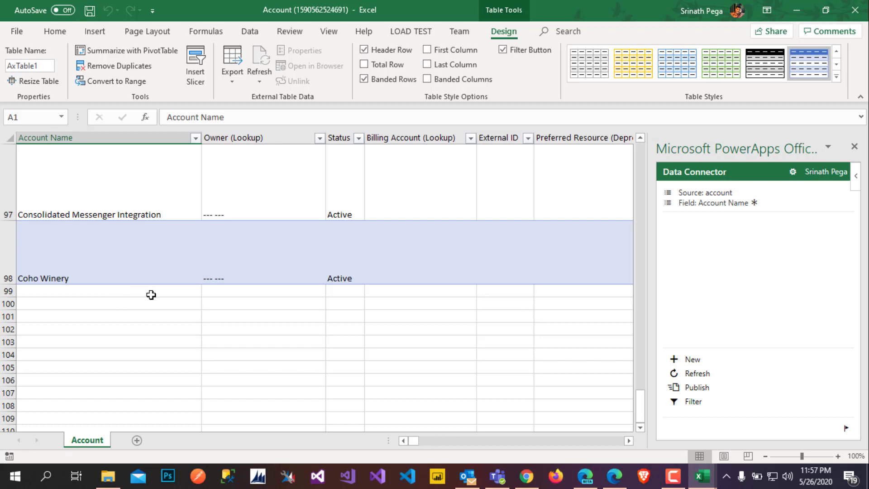
Add a blank row 99 from the Data Connector and dismiss the two mail notifications
left_click(691, 360)
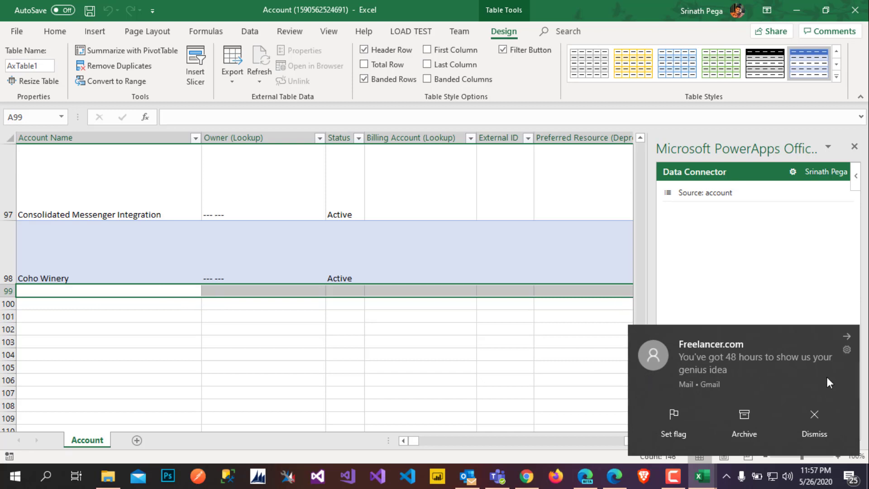
left_click(850, 338)
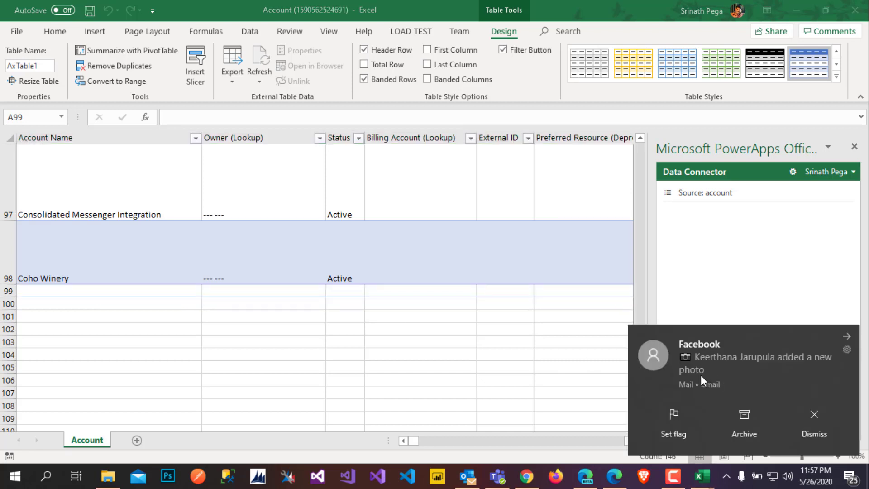
left_click(849, 338)
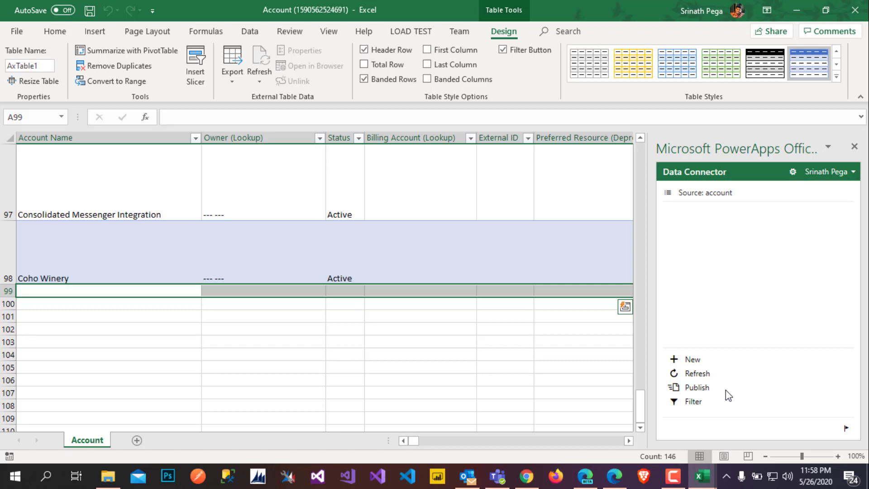
left_click(690, 403)
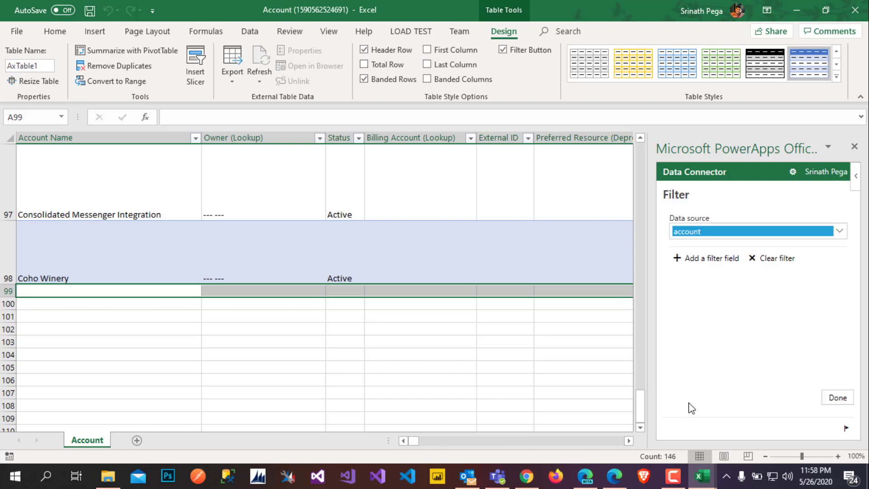
left_click(725, 258)
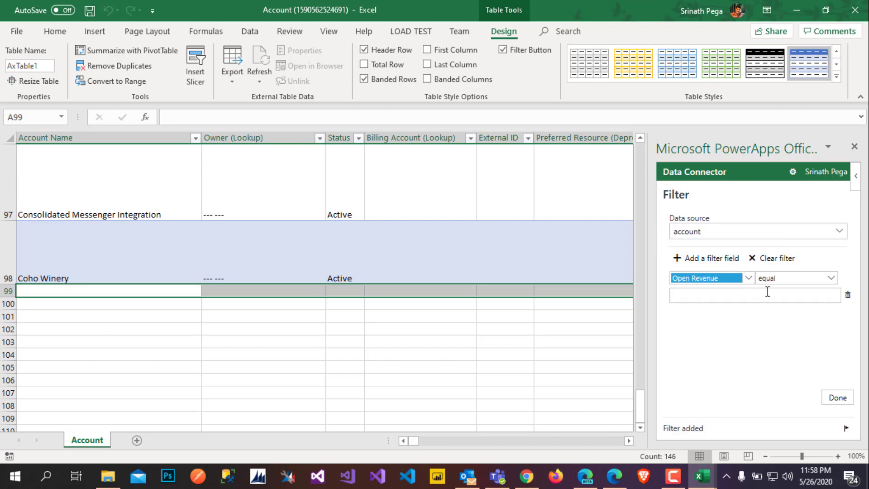
left_click(847, 295)
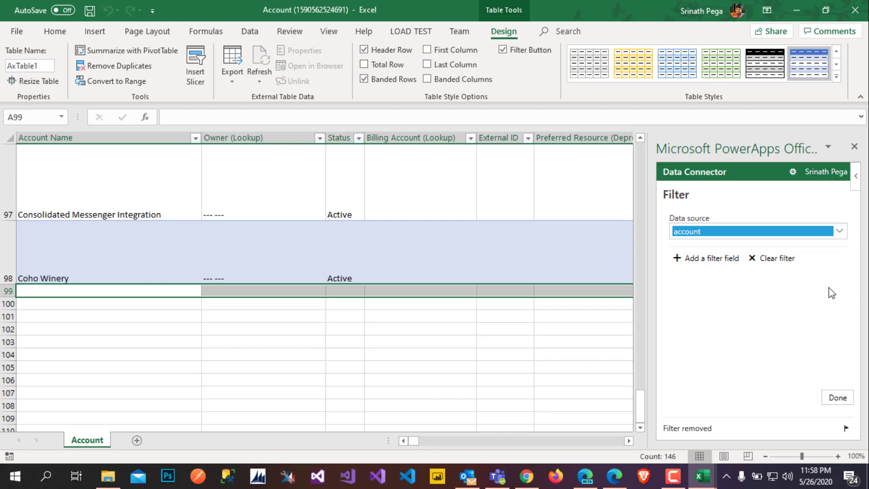
left_click(839, 398)
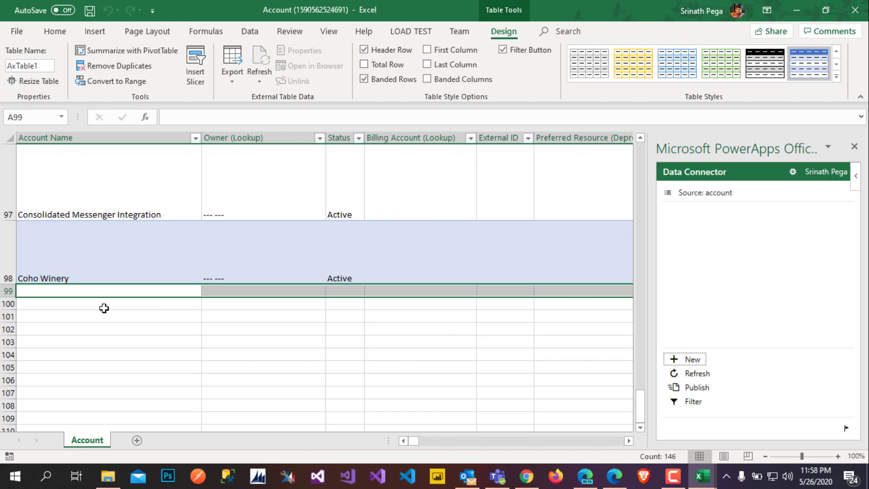
Enter the new account's name in cell A99, then browse the Owner lookup list in the Data Connector
left_click(108, 291)
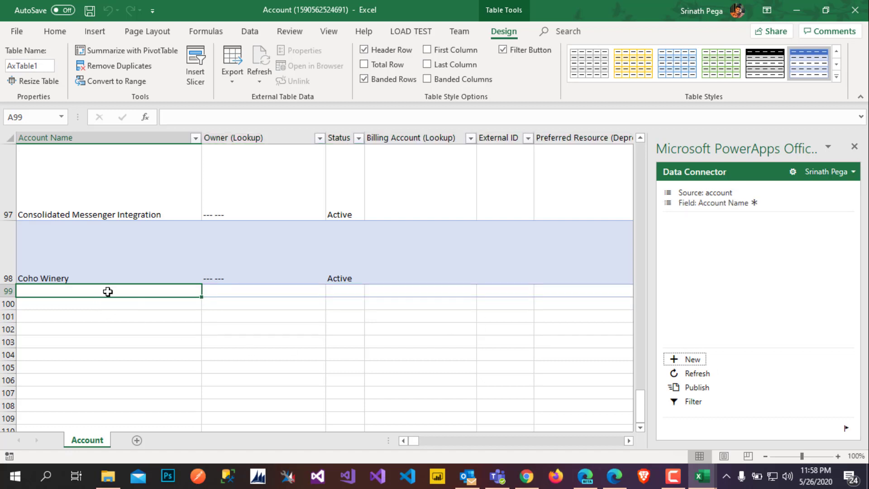
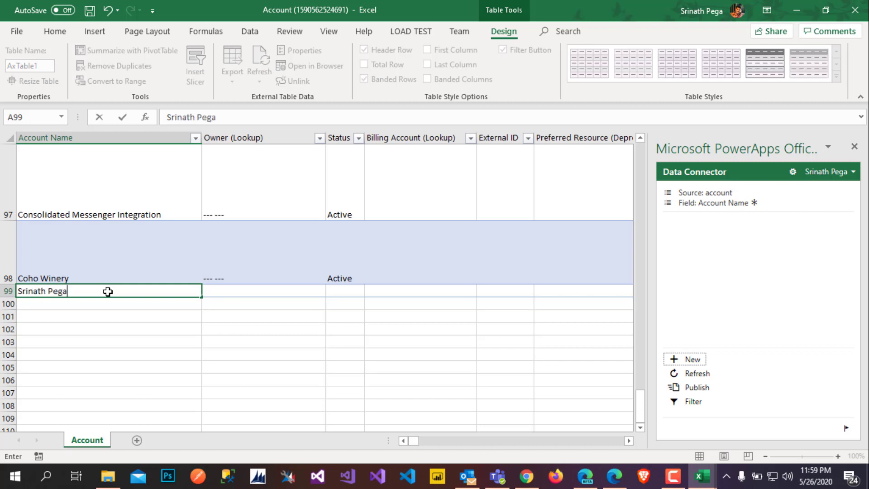
left_click(267, 294)
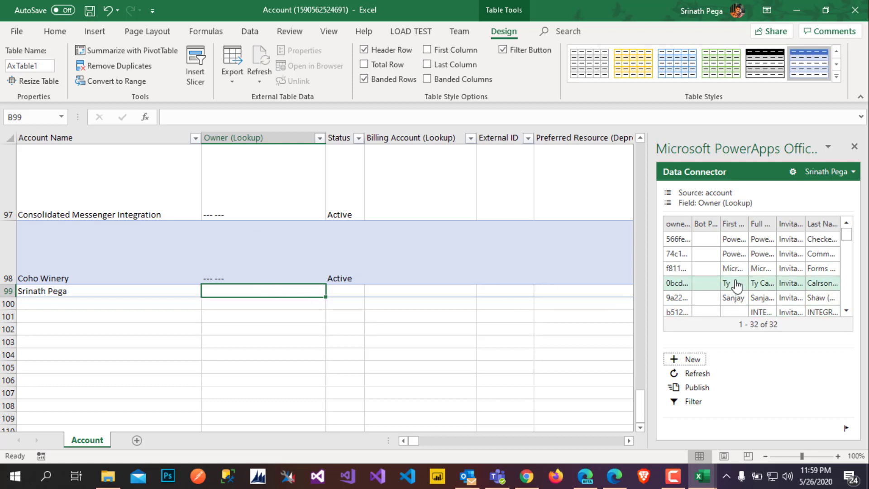
scroll(736, 285, "down", 8)
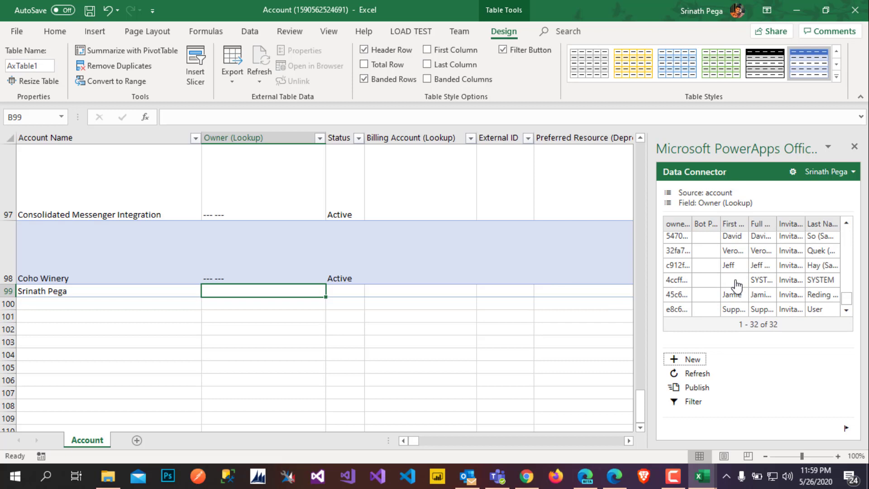
scroll(736, 286, "up", 8)
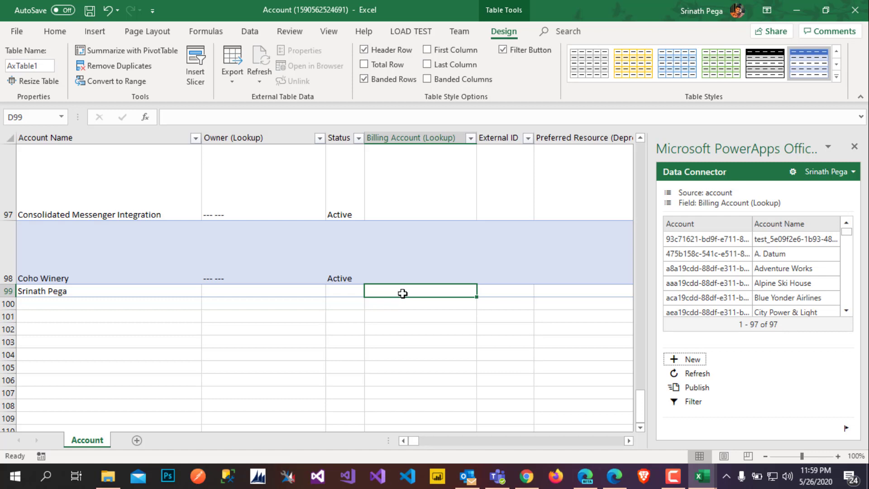
Set row 99's billing account to Fourth Coffee from the Data Connector lookup list
left_click(846, 311)
left_click(846, 310)
left_click(846, 311)
left_click(846, 310)
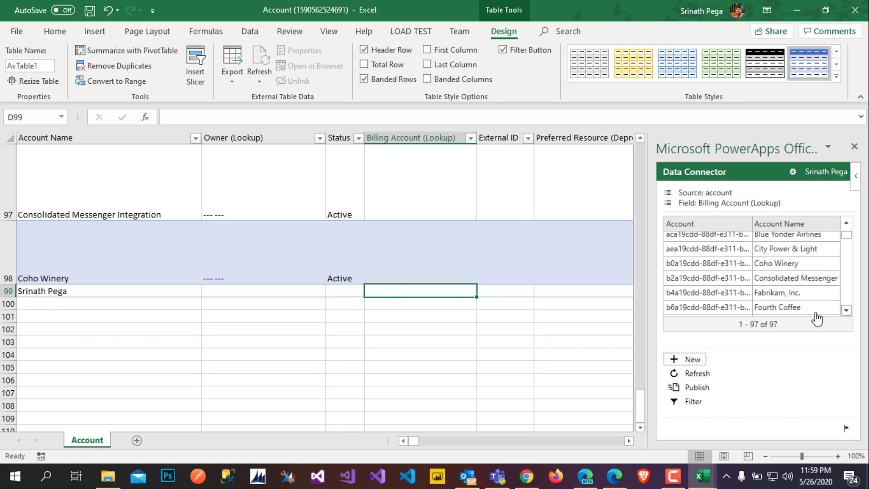
left_click(796, 309)
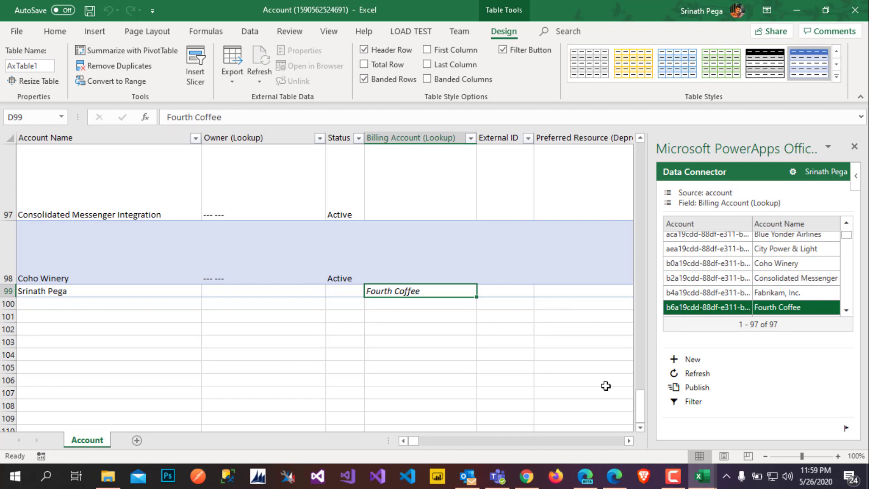
Publish the new account row to Dataverse and refresh the Account table
left_click(697, 388)
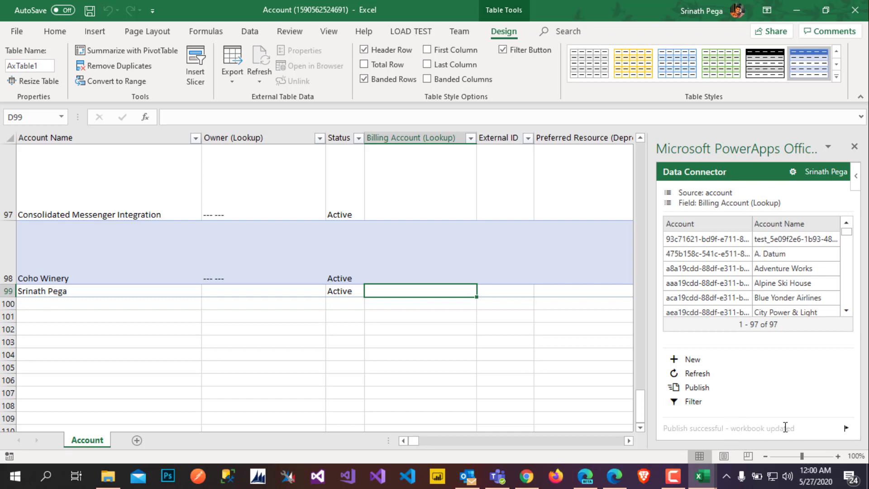
left_click(699, 380)
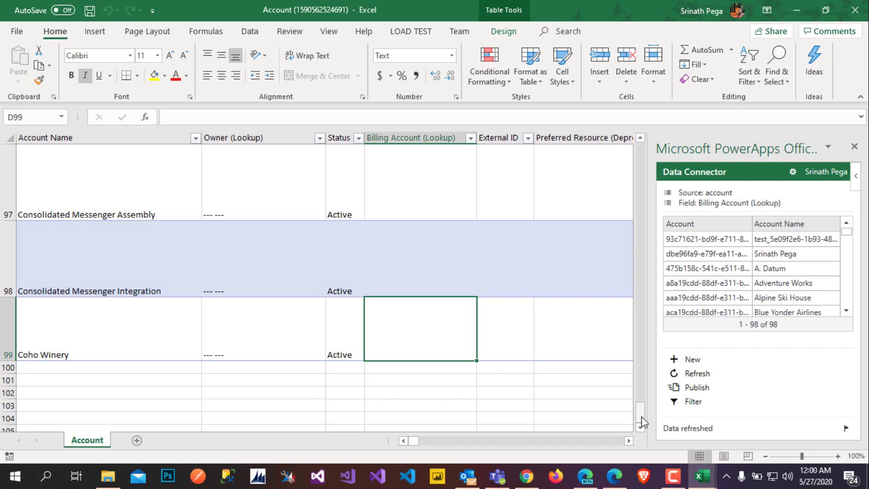
mouse_move(642, 417)
left_mouse_down()
mouse_move(634, 344)
mouse_move(631, 413)
left_mouse_up()
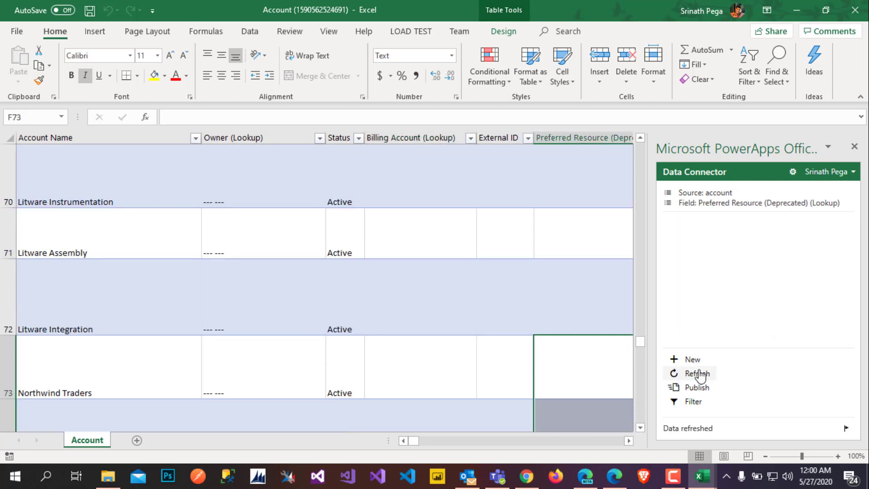
Locate the newly published account in the Power Apps Account entity's data records
left_click(798, 7)
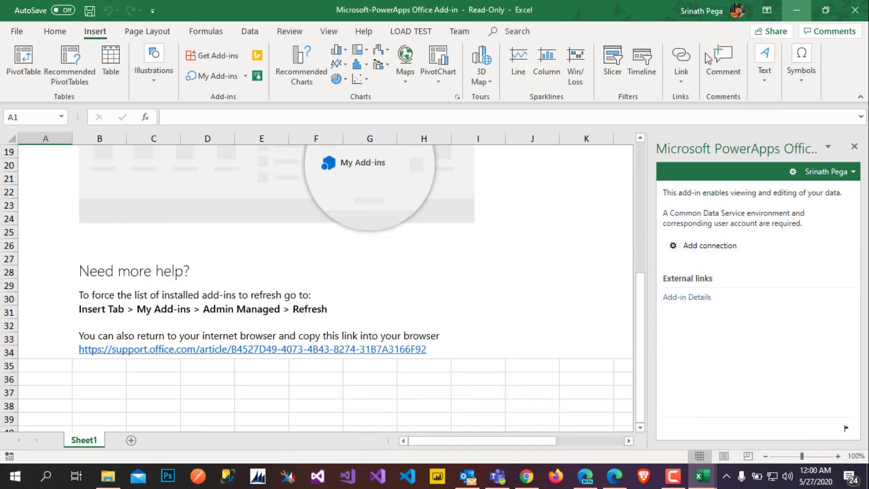
left_click(791, 6)
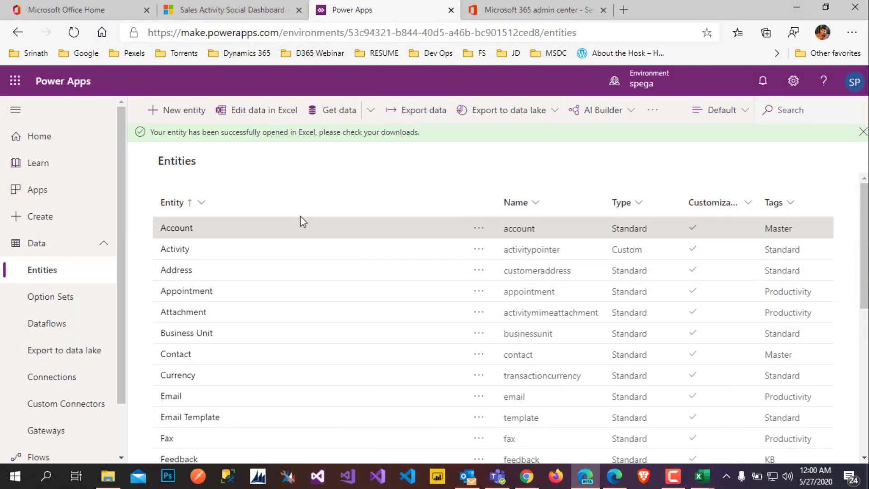
left_click(183, 230)
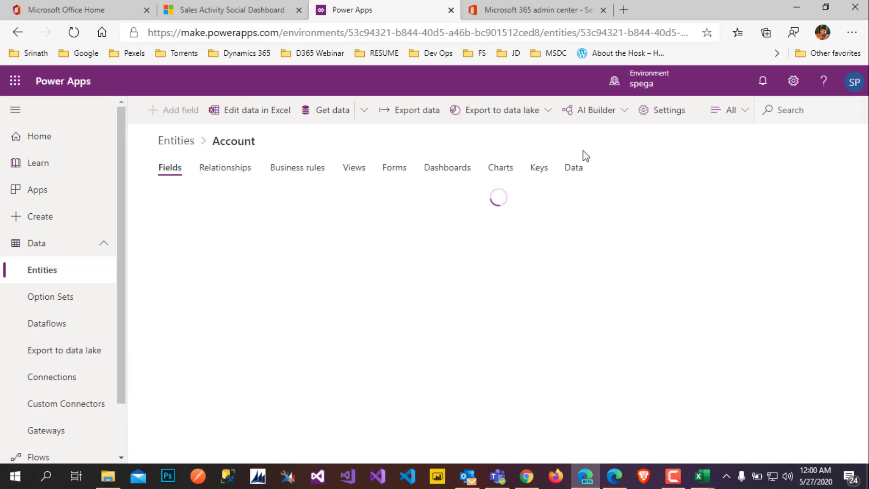
left_click(574, 169)
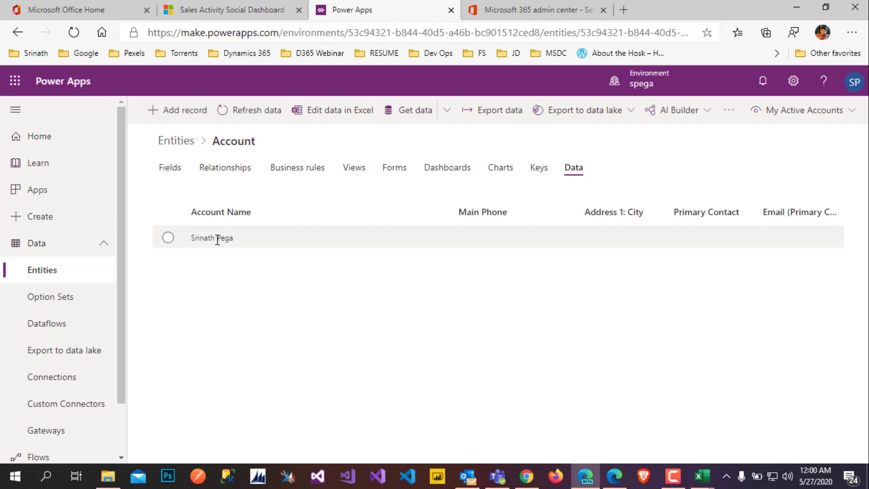
double_click(217, 239)
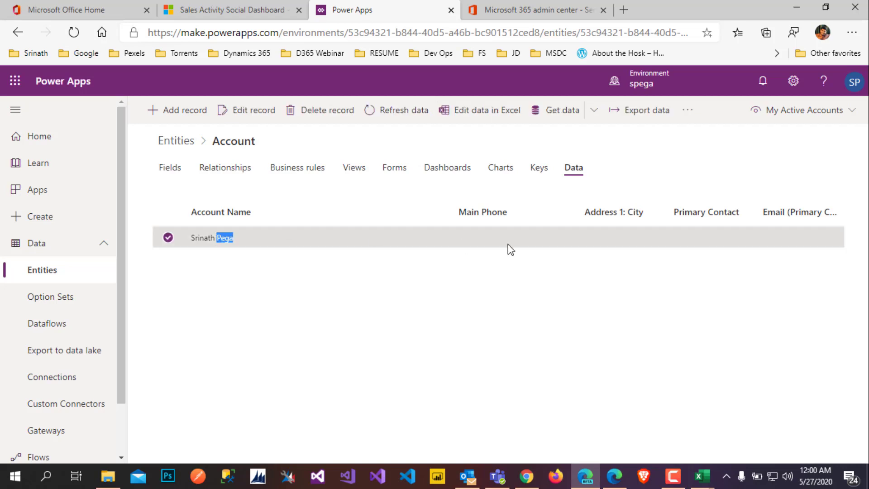
left_click(229, 7)
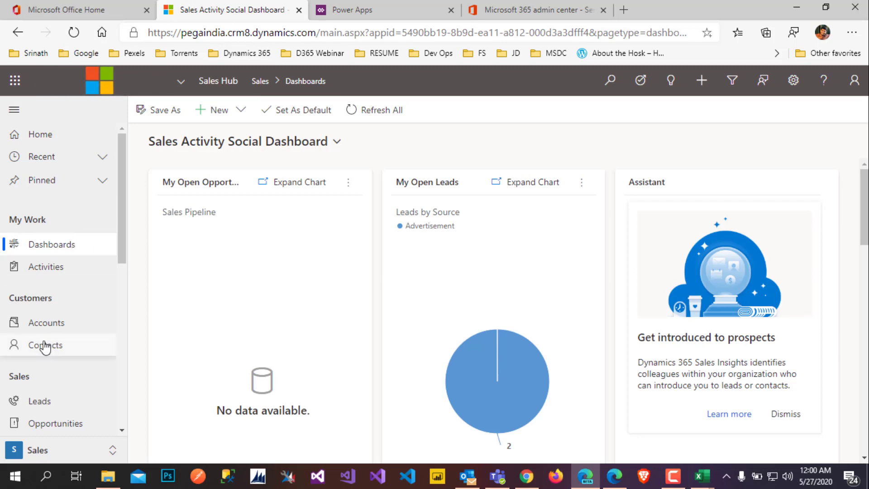
Open the new account in Sales Hub and confirm its Fourth Coffee billing account under Field Service
left_click(44, 323)
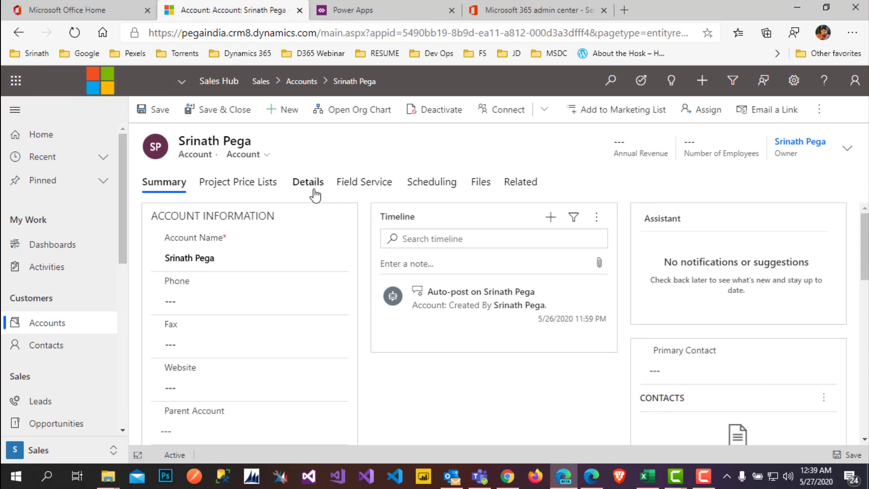
left_click(355, 188)
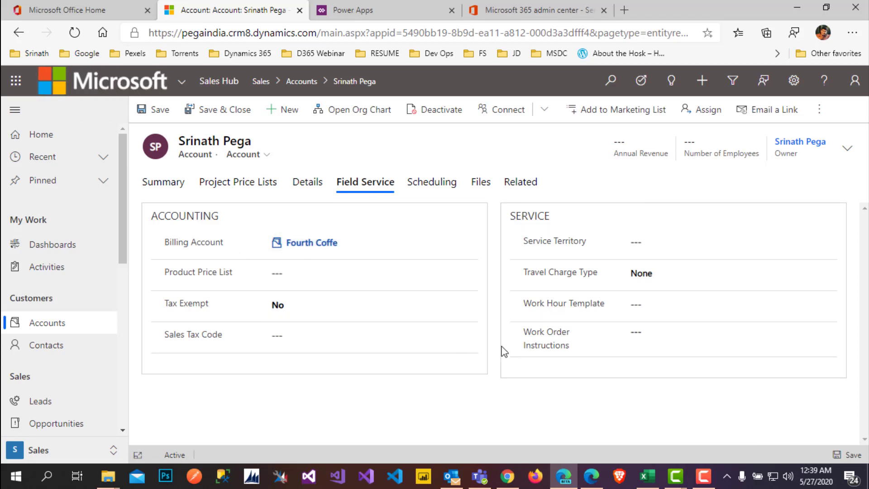
left_click(648, 475)
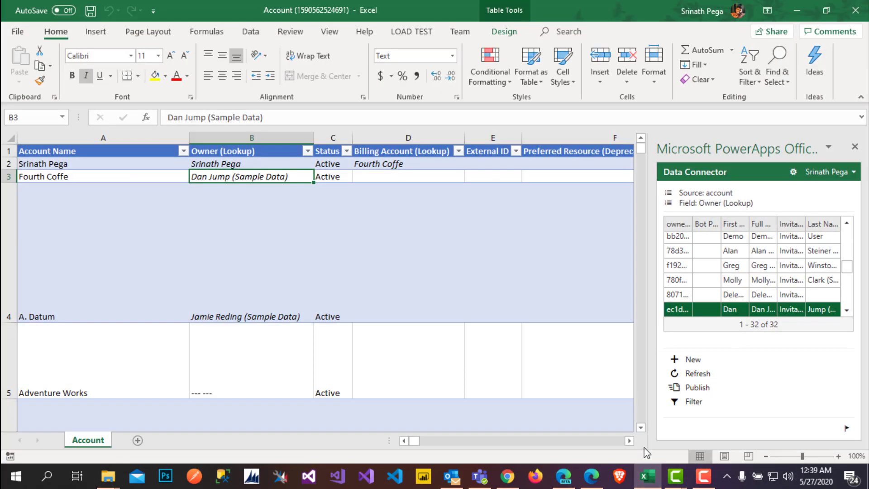
Refresh the Account table from Dataverse in the Data Connector pane, then minimize Excel
left_click(691, 375)
left_click(796, 10)
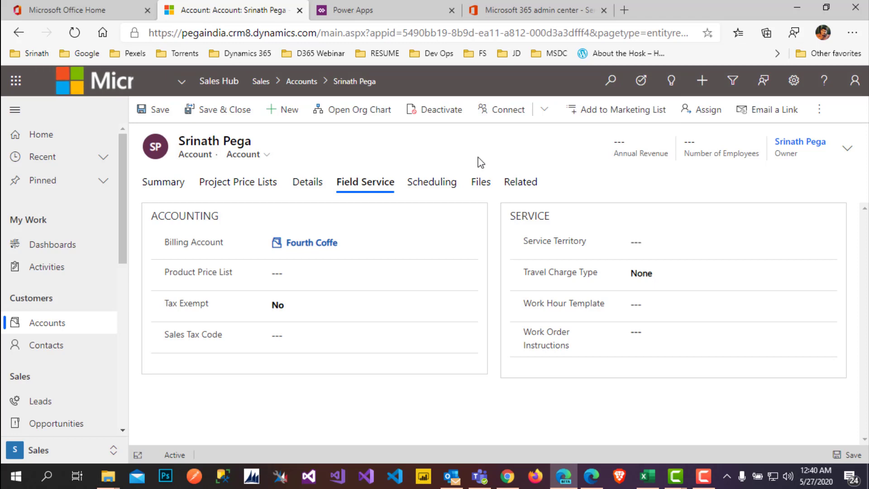
Preview the My Active Accounts list via Export to Excel > Open in Excel Online, then close it
left_click(55, 331)
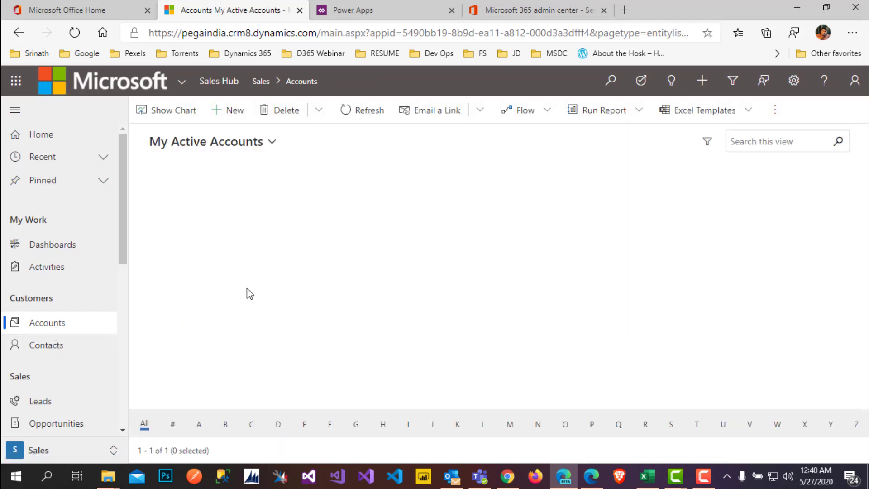
left_click(748, 111)
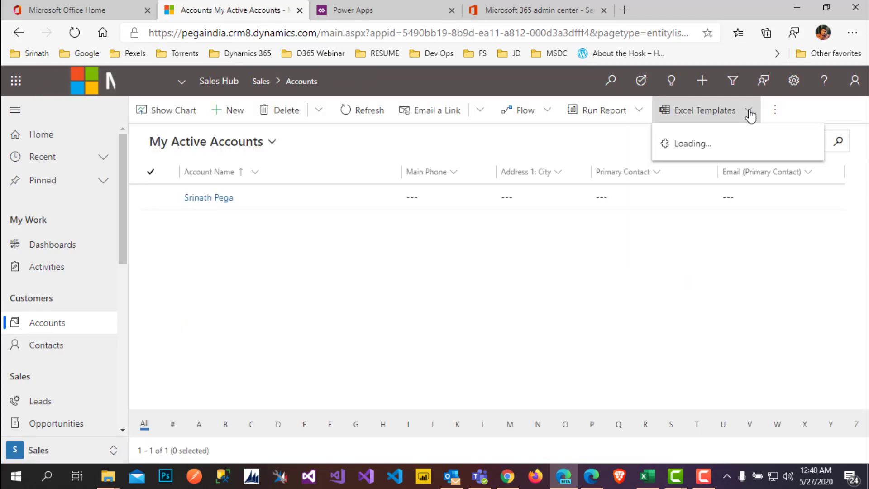
left_click(775, 110)
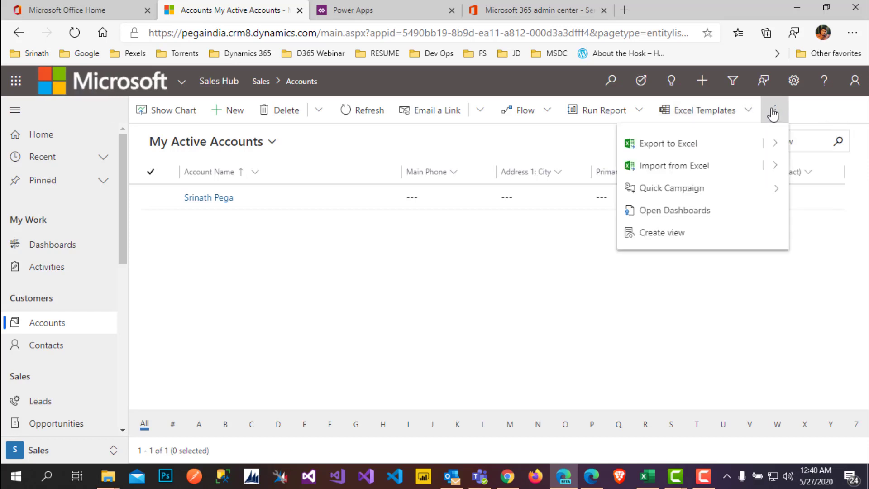
left_click(772, 144)
left_click(715, 179)
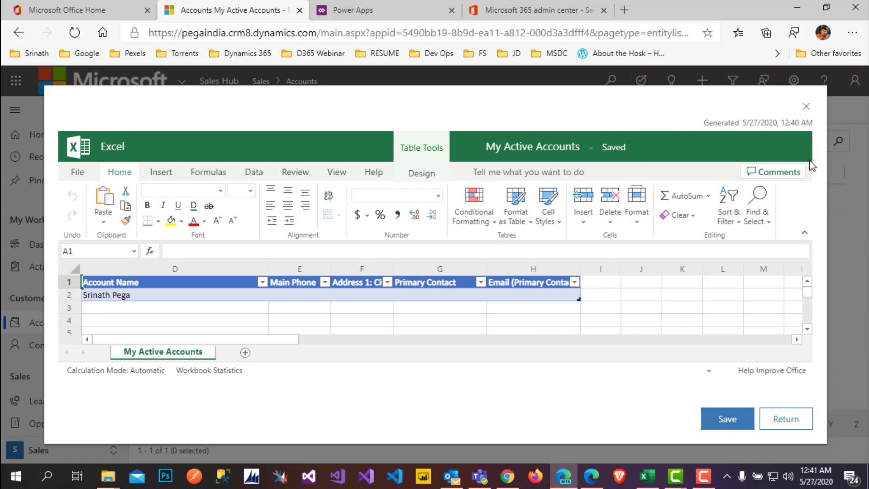
left_click(805, 107)
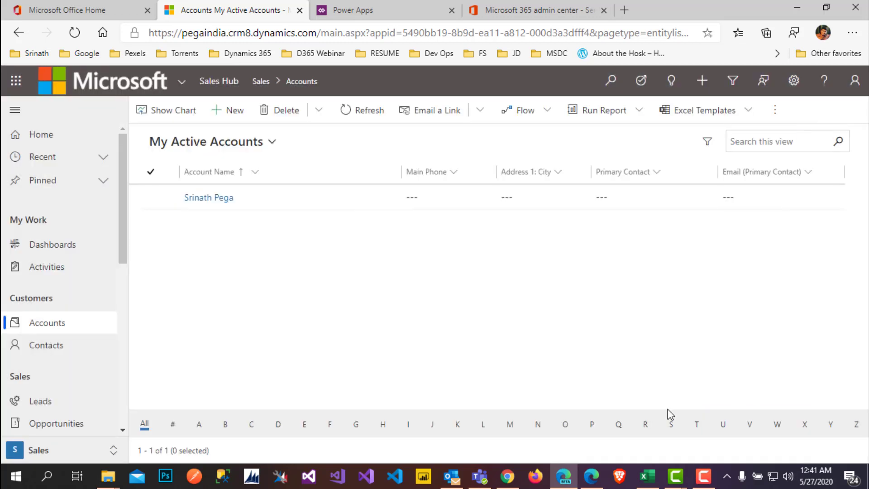
Return to the Account workbook and scroll horizontally across its columns
left_click(651, 481)
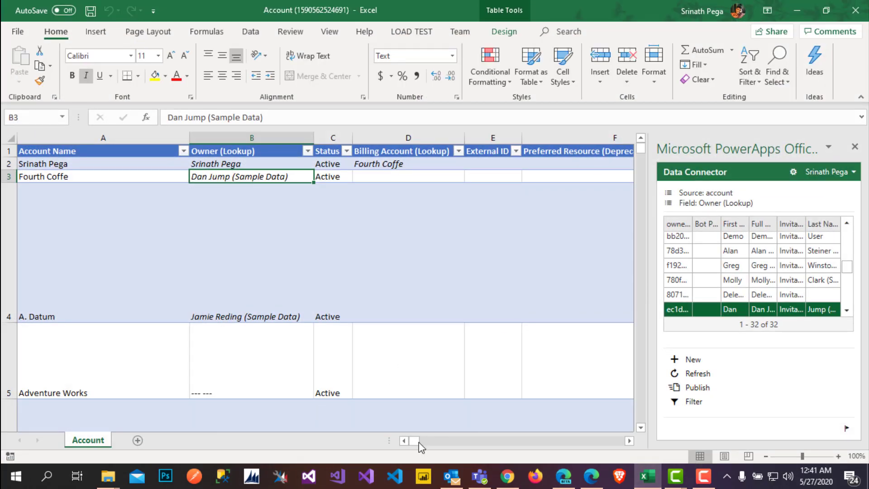
left_click_drag(416, 441, 321, 405)
mouse_move(416, 446)
left_mouse_down()
mouse_move(537, 439)
mouse_move(407, 439)
left_mouse_up()
Minimize Excel and switch to the Power Apps tab listing the Account entity's fields
left_click(797, 10)
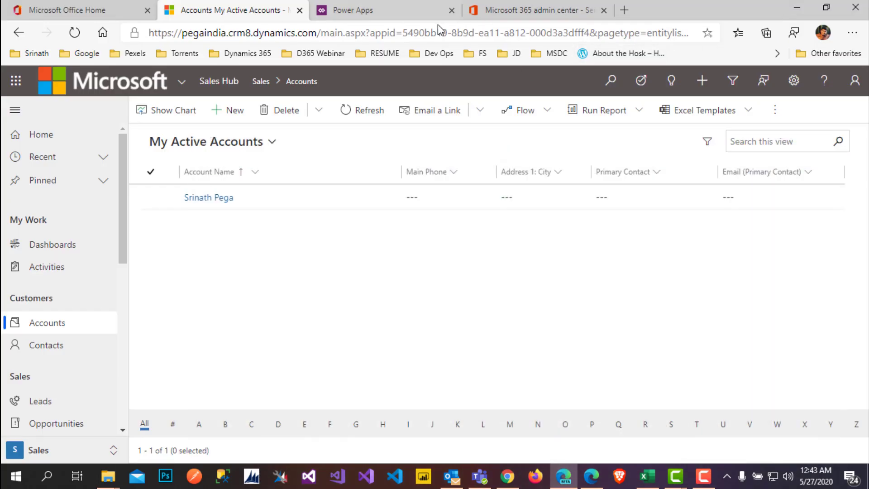
left_click(380, 10)
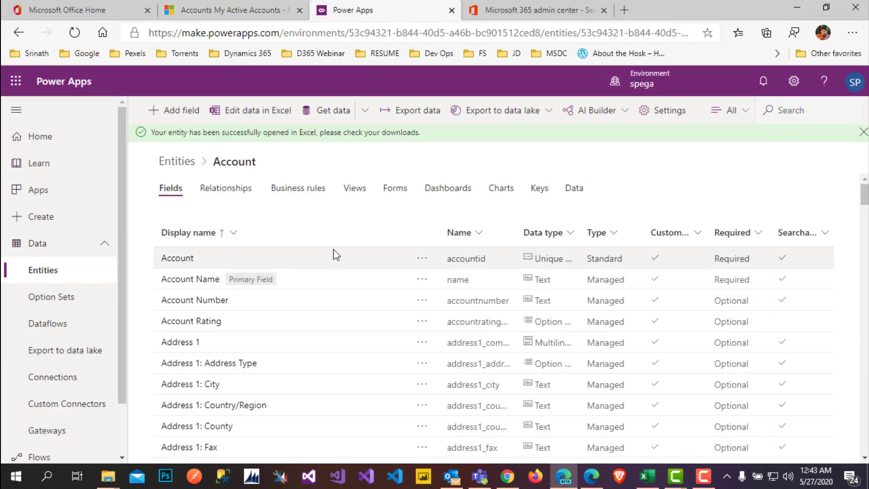